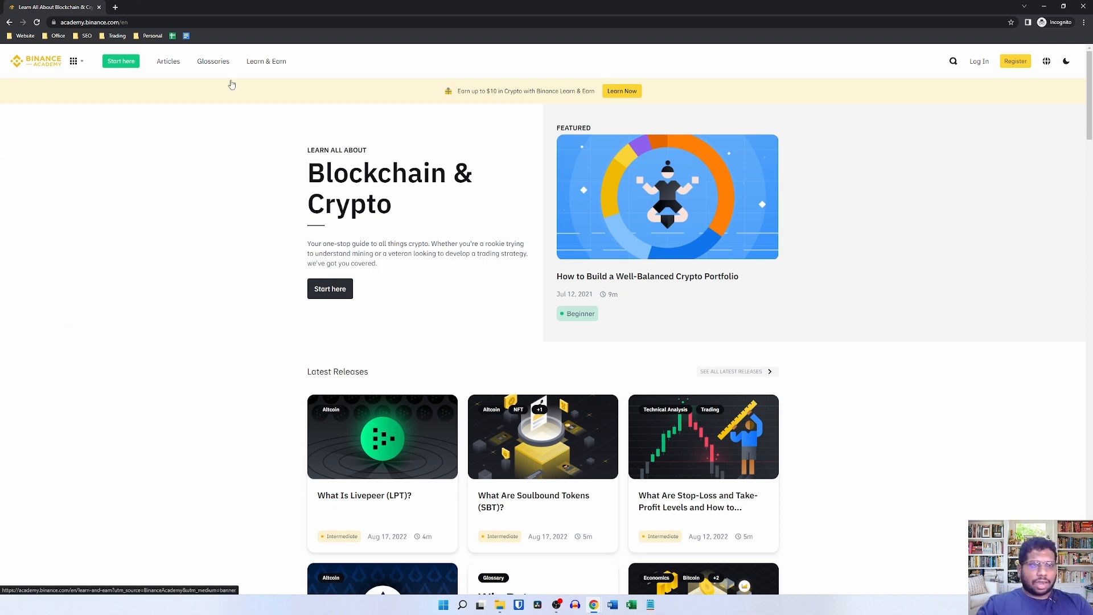
Look through the Binance Academy home page, from the latest releases down to the topic and difficulty filters
{"action": "scroll", "coordinate": [666, 247], "scroll_direction": "down", "scroll_amount": 5}
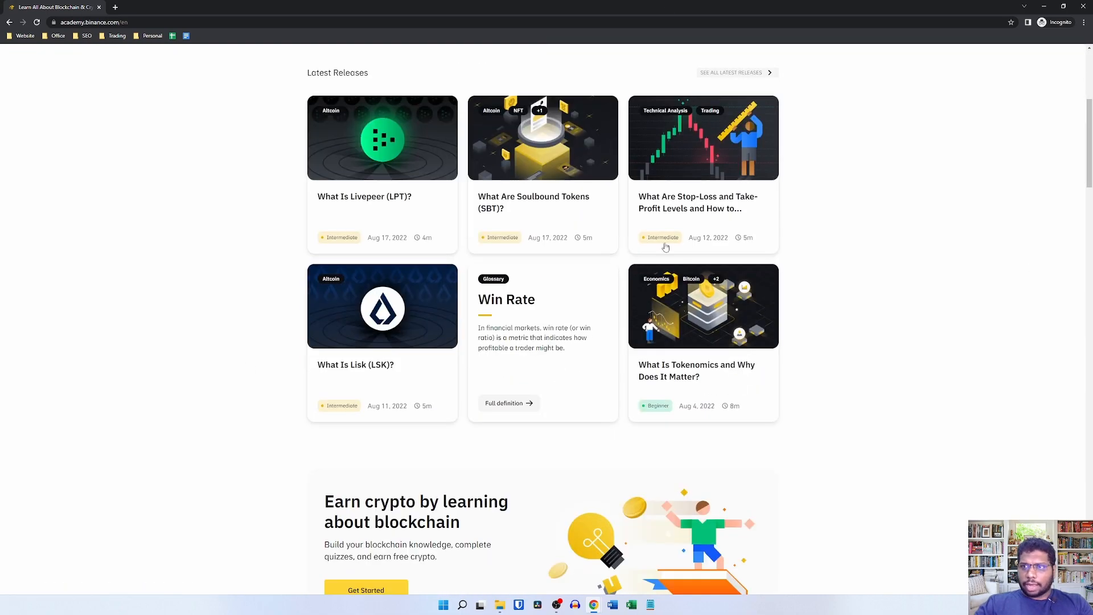
{"action": "scroll", "coordinate": [434, 497], "scroll_direction": "down", "scroll_amount": 6}
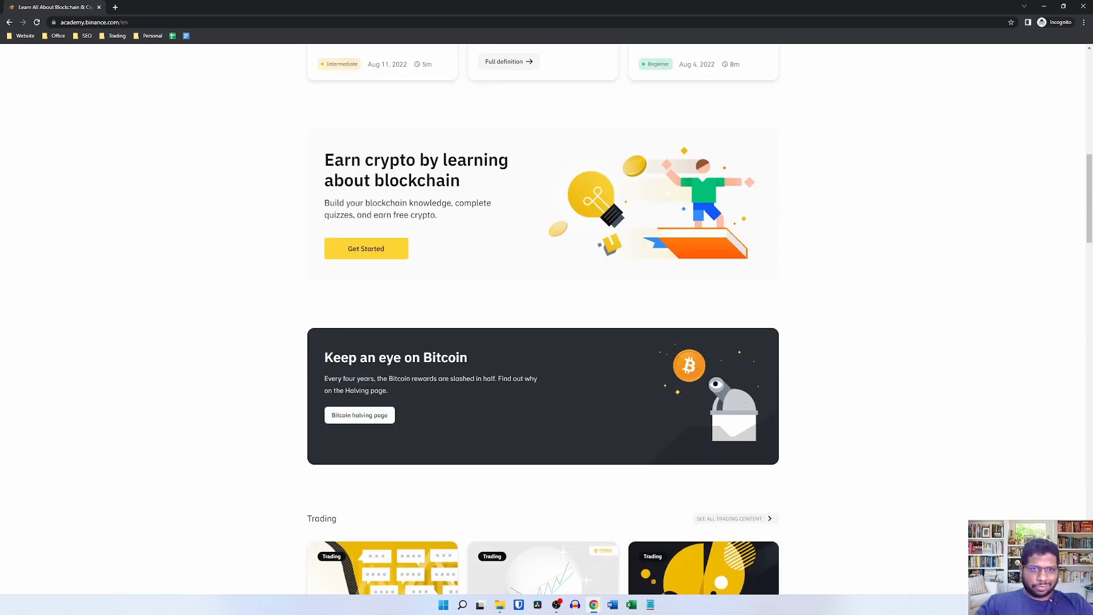
{"action": "scroll", "coordinate": [399, 422], "scroll_direction": "up", "scroll_amount": 10}
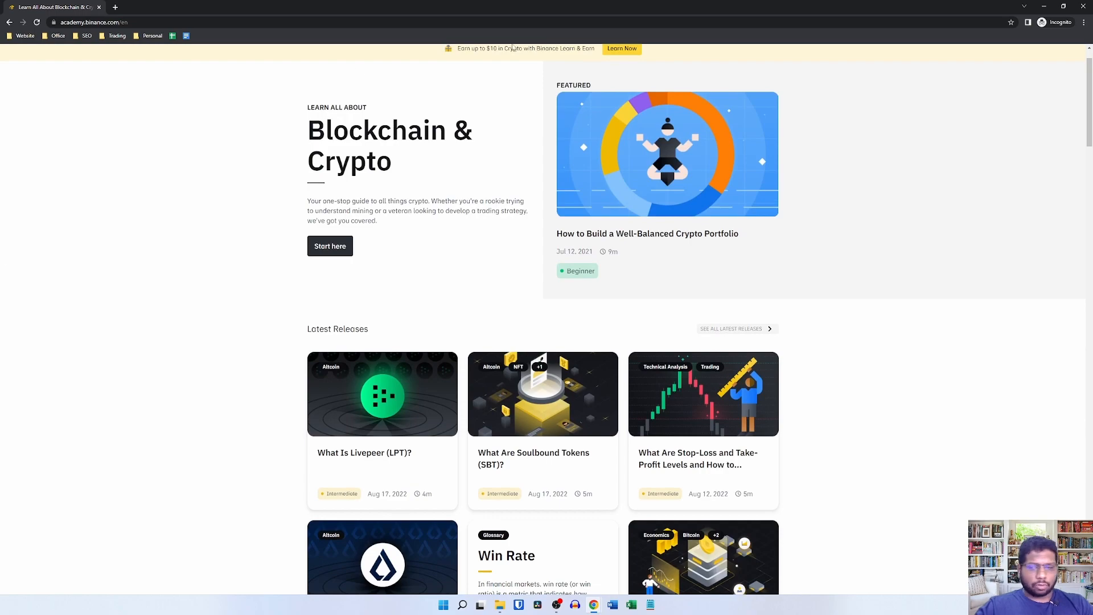
{"action": "scroll", "coordinate": [1077, 297], "scroll_direction": "down", "scroll_amount": 6}
{"action": "scroll", "coordinate": [1077, 296], "scroll_direction": "down", "scroll_amount": 15}
{"action": "scroll", "coordinate": [148, 208], "scroll_direction": "up", "scroll_amount": 11}
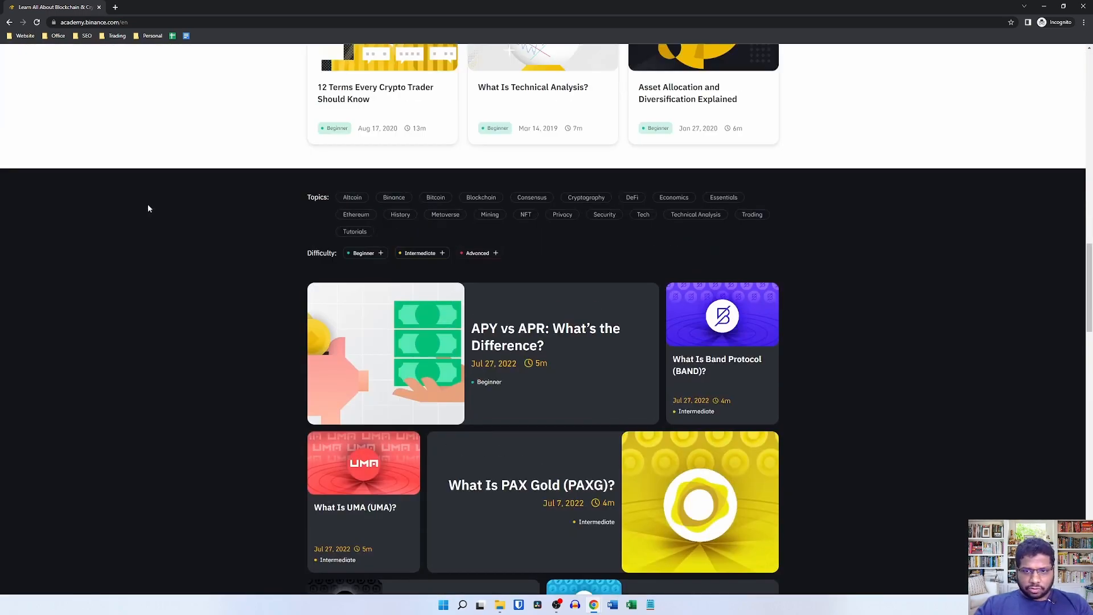
{"action": "scroll", "coordinate": [148, 208], "scroll_direction": "up", "scroll_amount": 12}
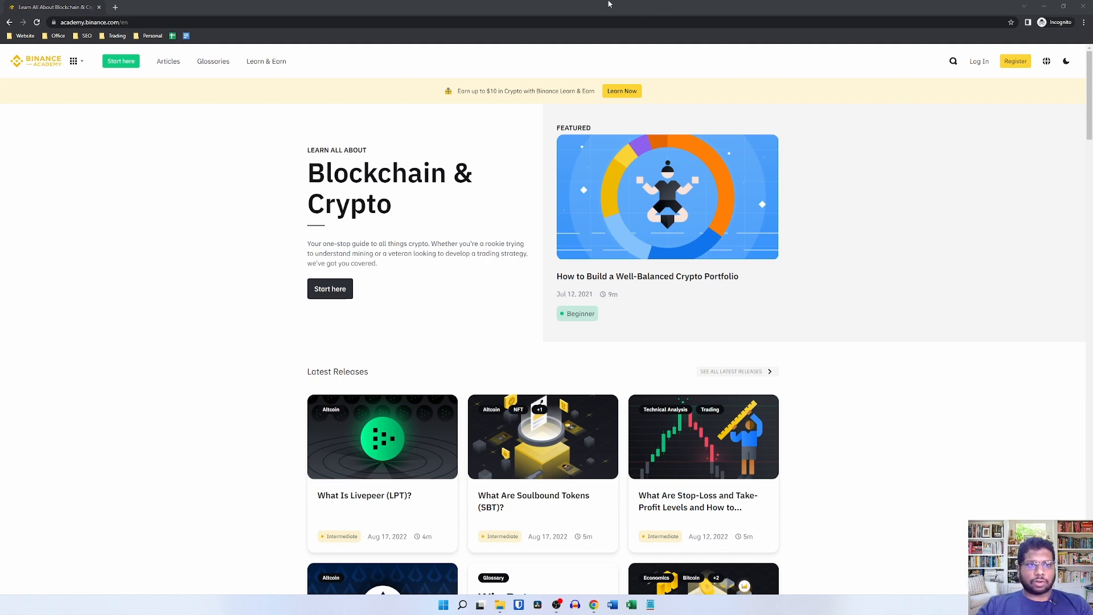
{"action": "left_click", "coordinate": [92, 190]}
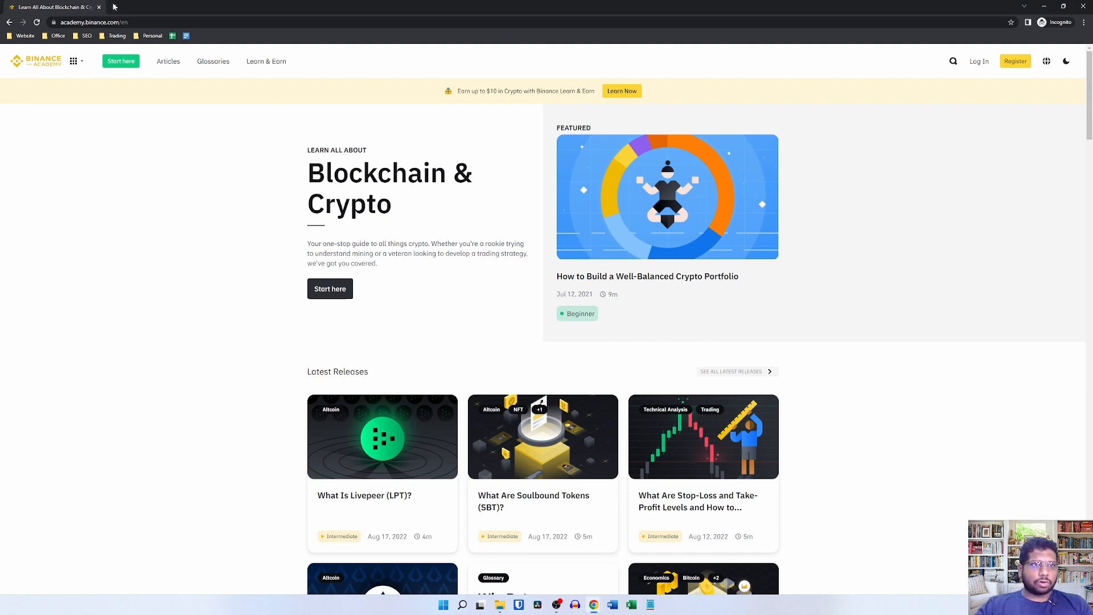
Search for Greenshot in a new browser tab and open the Downloads page of getgreenshot.org
{"action": "left_click", "coordinate": [114, 6]}
{"action": "type", "text": "greensh"}
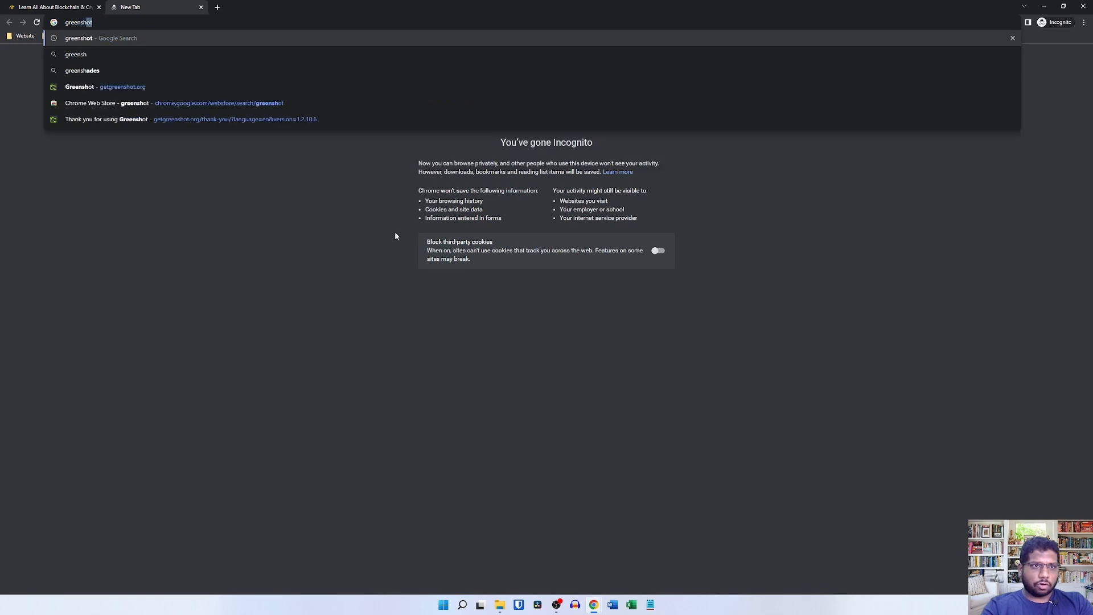
{"action": "key", "text": "Return"}
{"action": "left_click", "coordinate": [97, 144]}
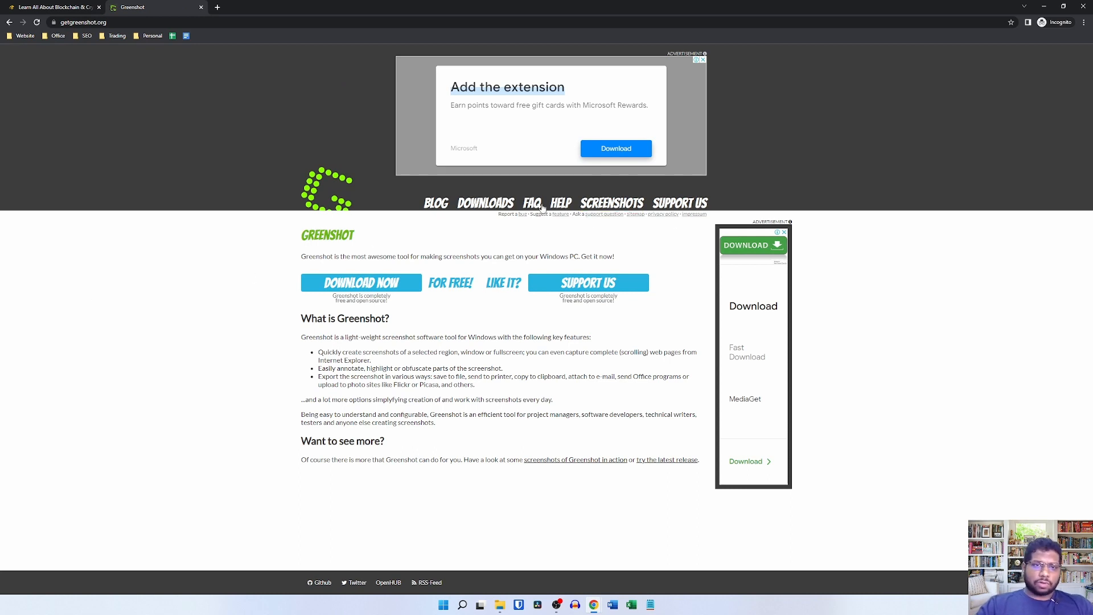
{"action": "left_click", "coordinate": [446, 209]}
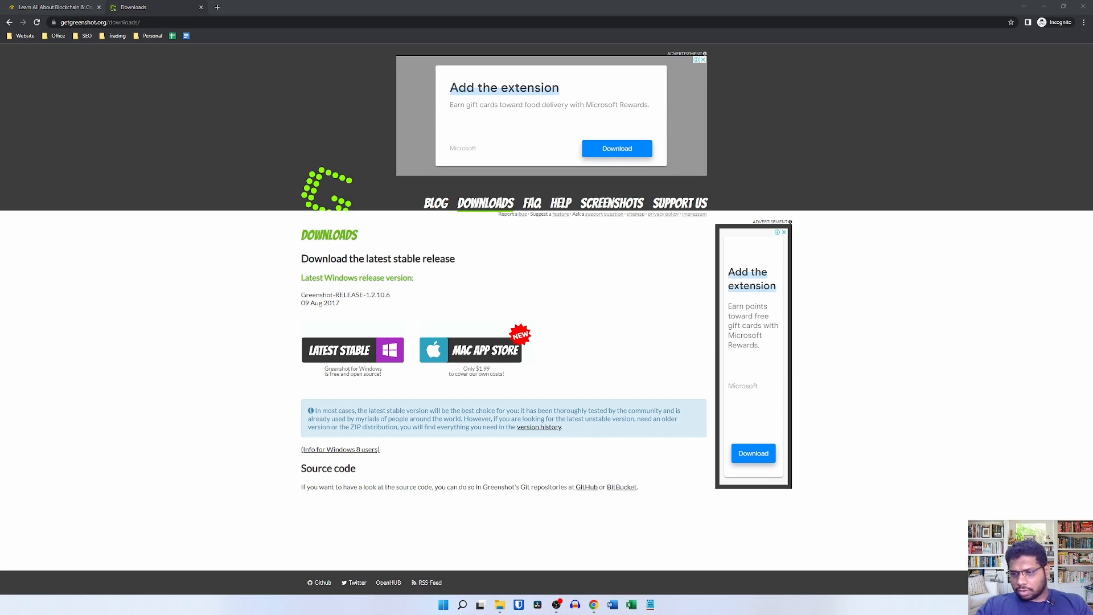
Display Greenshot's list of capture options, then dismiss it
{"action": "right_click", "coordinate": [1016, 580]}
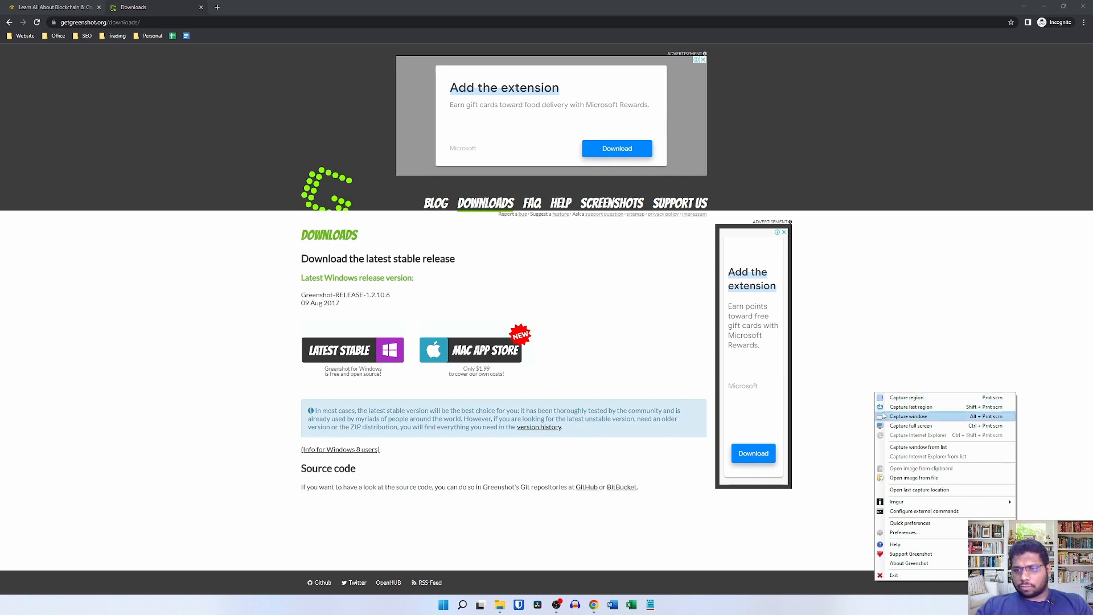
{"action": "left_click", "coordinate": [69, 5]}
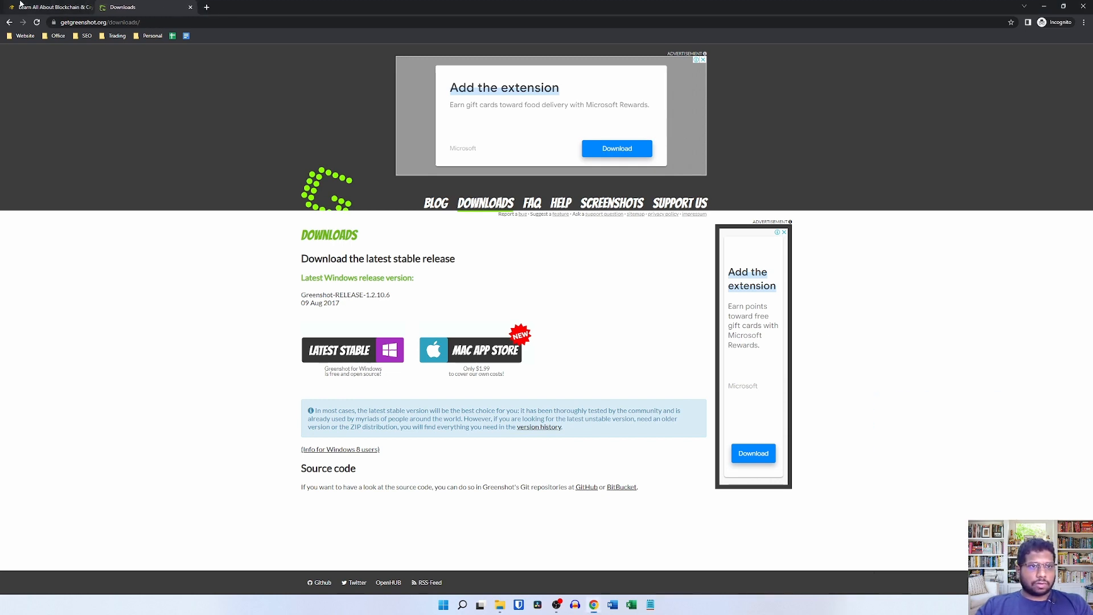
Return to the Binance Academy page and capture its full visible page area with Greenshot's region capture
{"action": "left_click", "coordinate": [69, 6]}
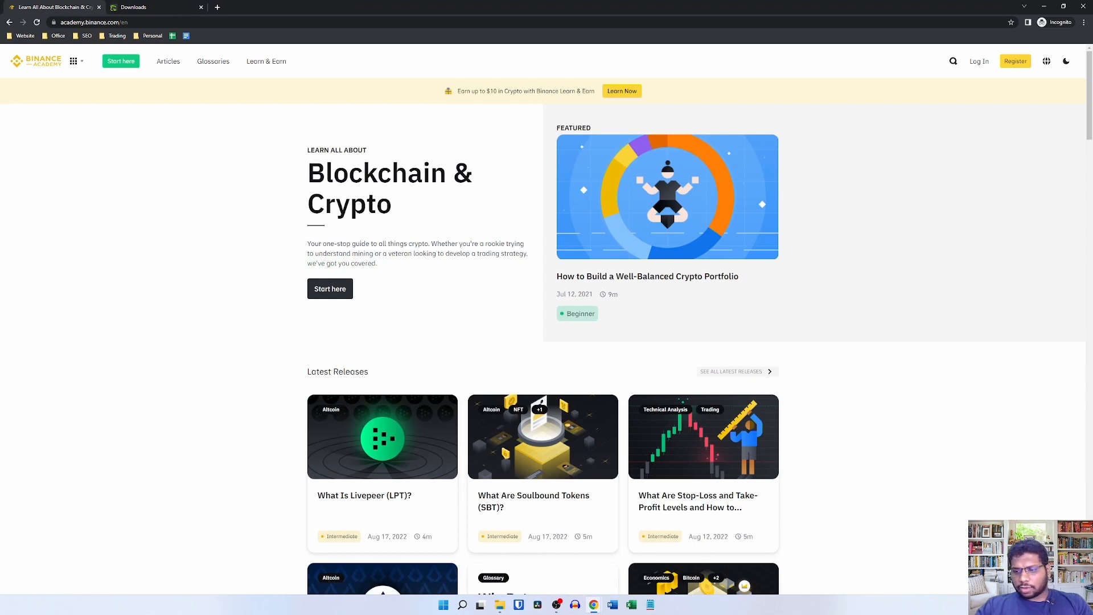
{"action": "left_click", "coordinate": [1003, 604]}
{"action": "right_click", "coordinate": [1018, 583]}
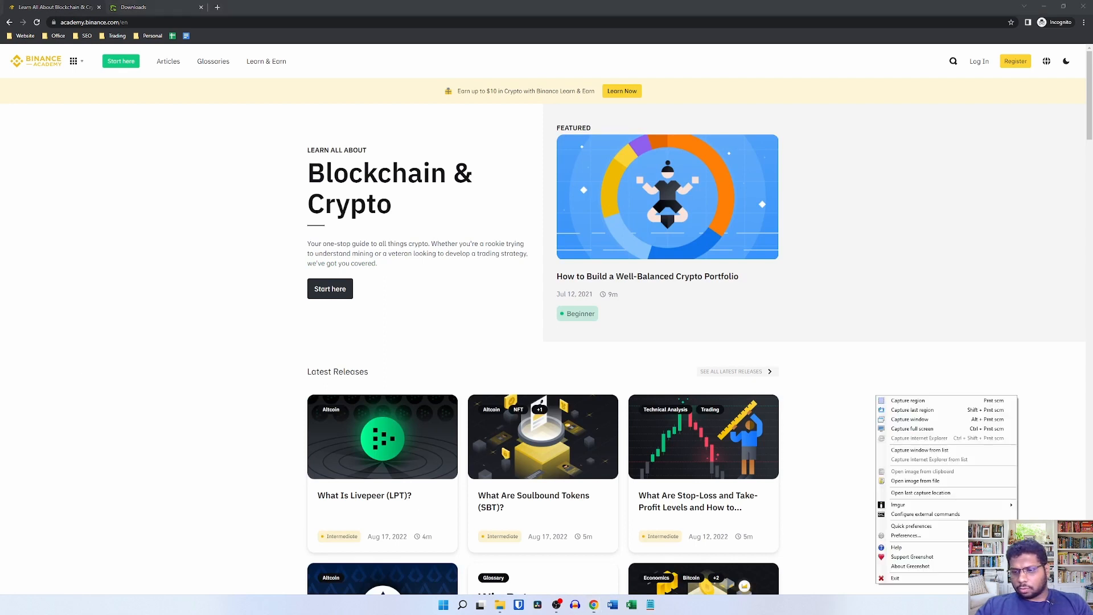
{"action": "left_click", "coordinate": [900, 402]}
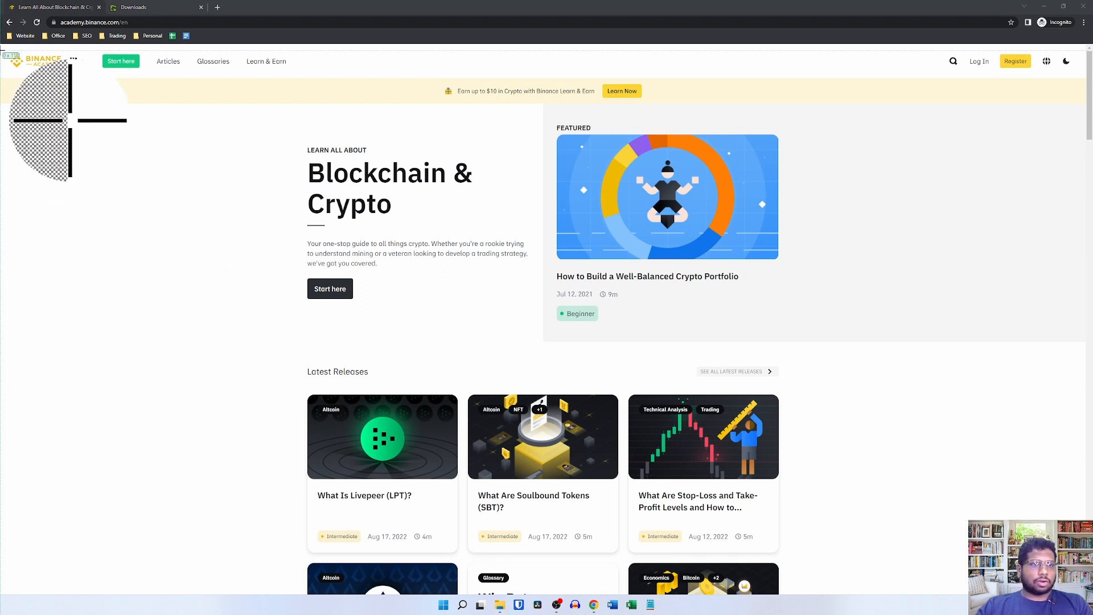
{"action": "left_click_drag", "start_coordinate": [2, 45], "coordinate": [1086, 559]}
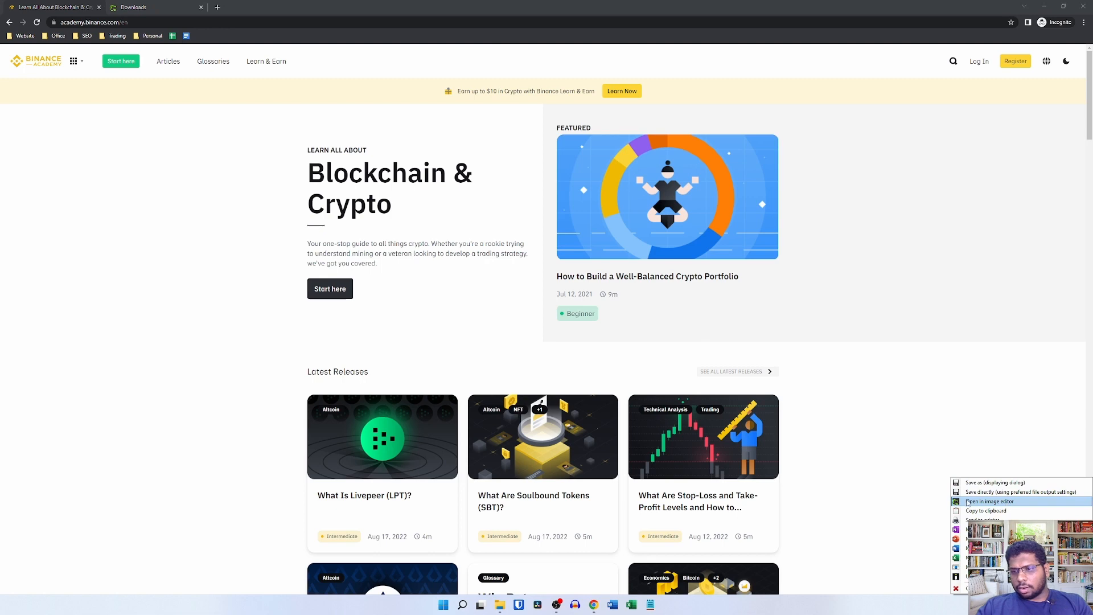
Open the captured region in Greenshot's image editor and maximize the editor window
{"action": "left_click", "coordinate": [997, 504]}
{"action": "scroll", "coordinate": [489, 275], "scroll_direction": "down", "scroll_amount": 2}
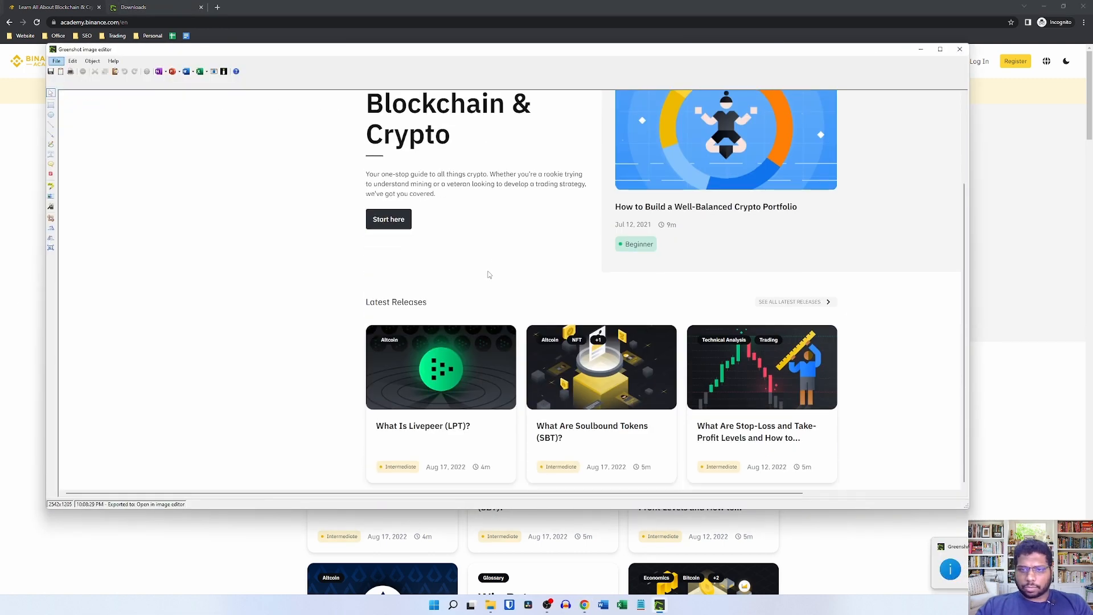
{"action": "left_click", "coordinate": [940, 50]}
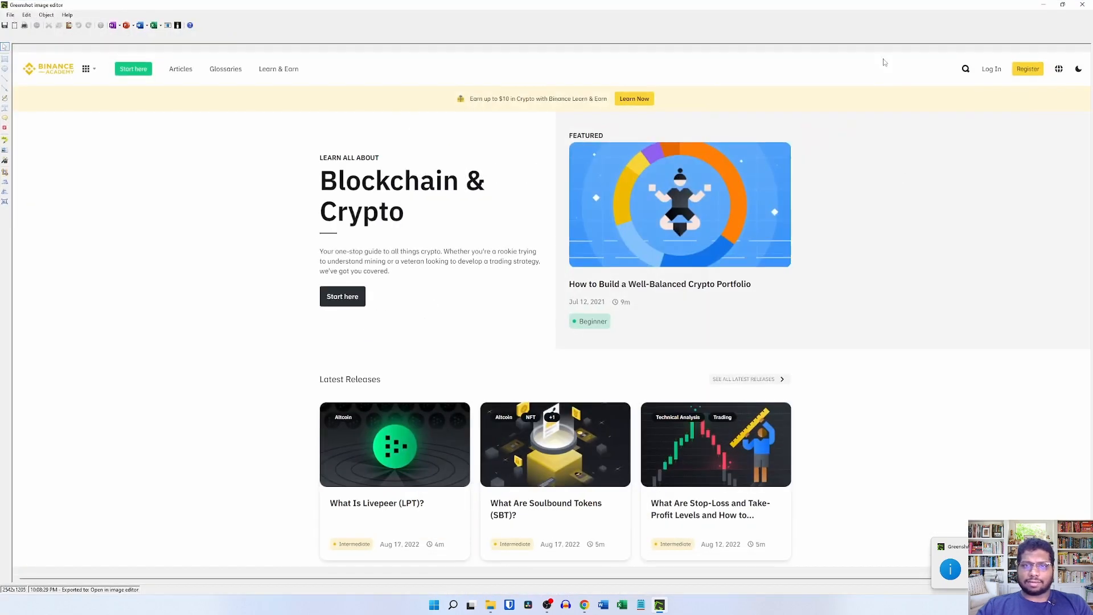
{"action": "scroll", "coordinate": [87, 290], "scroll_direction": "right", "scroll_amount": 1}
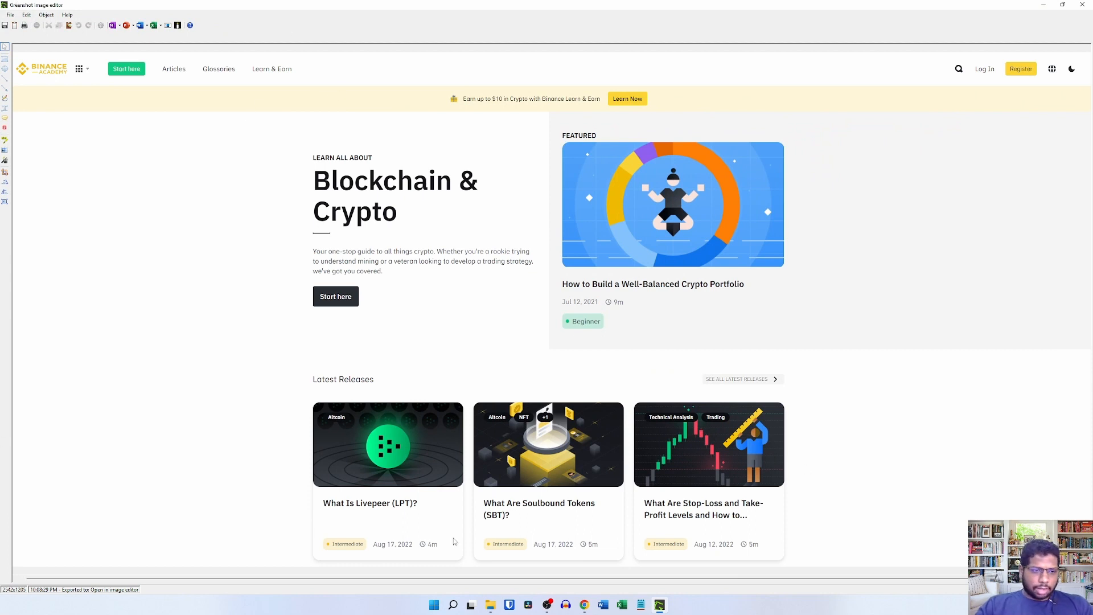
{"action": "scroll", "coordinate": [8, 314], "scroll_direction": "left", "scroll_amount": 1}
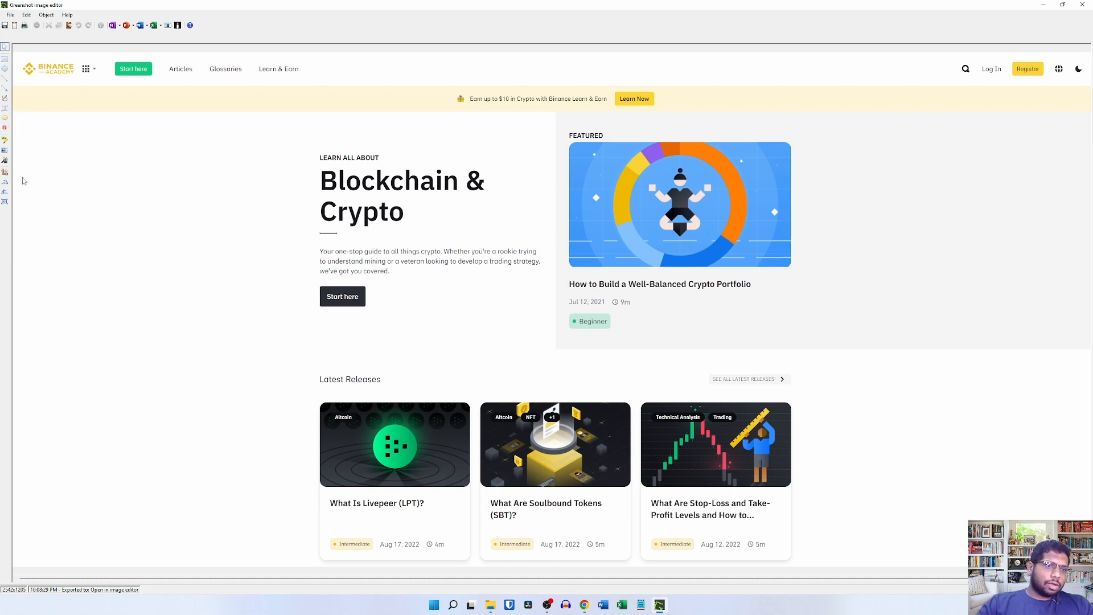
Crop the screenshot to the central content, from above the Blockchain & Crypto heading down to the three Latest Releases cards
{"action": "left_click", "coordinate": [4, 172]}
{"action": "scroll", "coordinate": [842, 269], "scroll_direction": "right", "scroll_amount": 1}
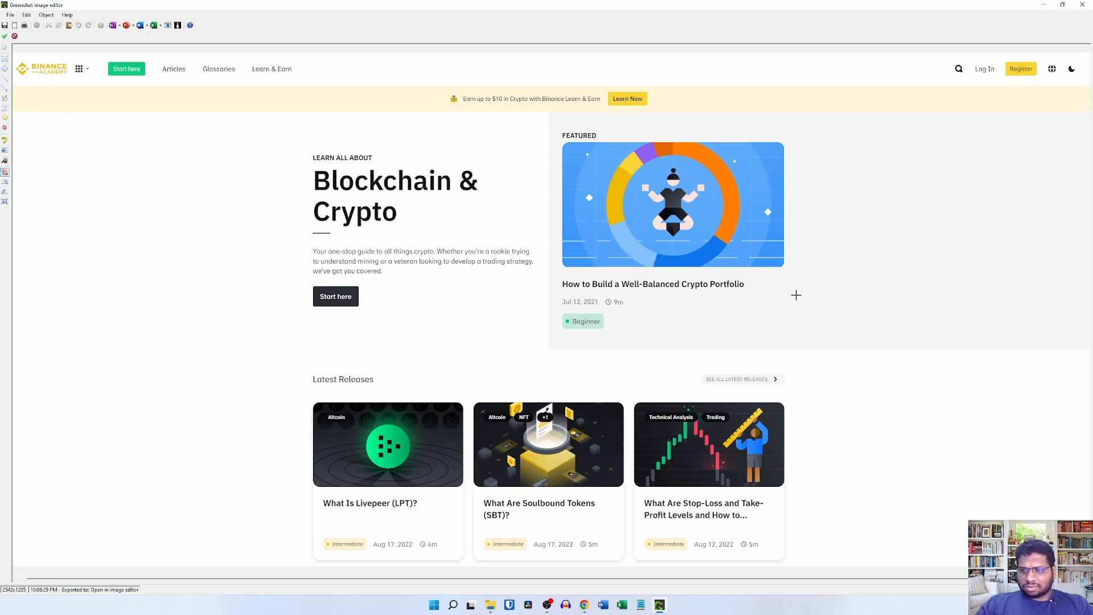
{"action": "scroll", "coordinate": [29, 481], "scroll_direction": "left", "scroll_amount": 1}
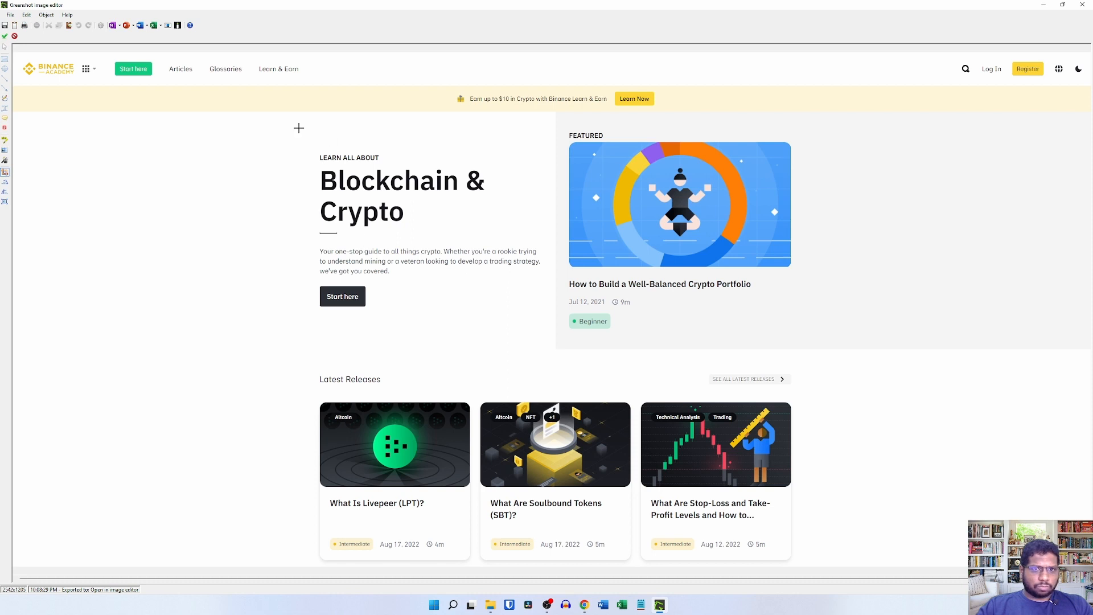
{"action": "left_click_drag", "start_coordinate": [299, 128], "coordinate": [297, 130]}
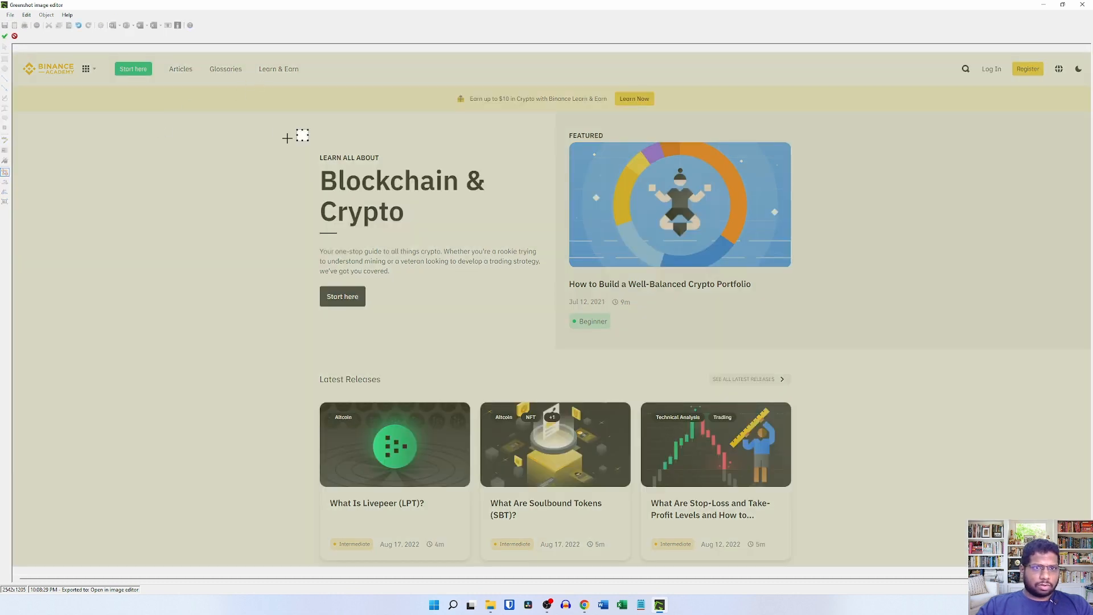
{"action": "key", "text": "Escape"}
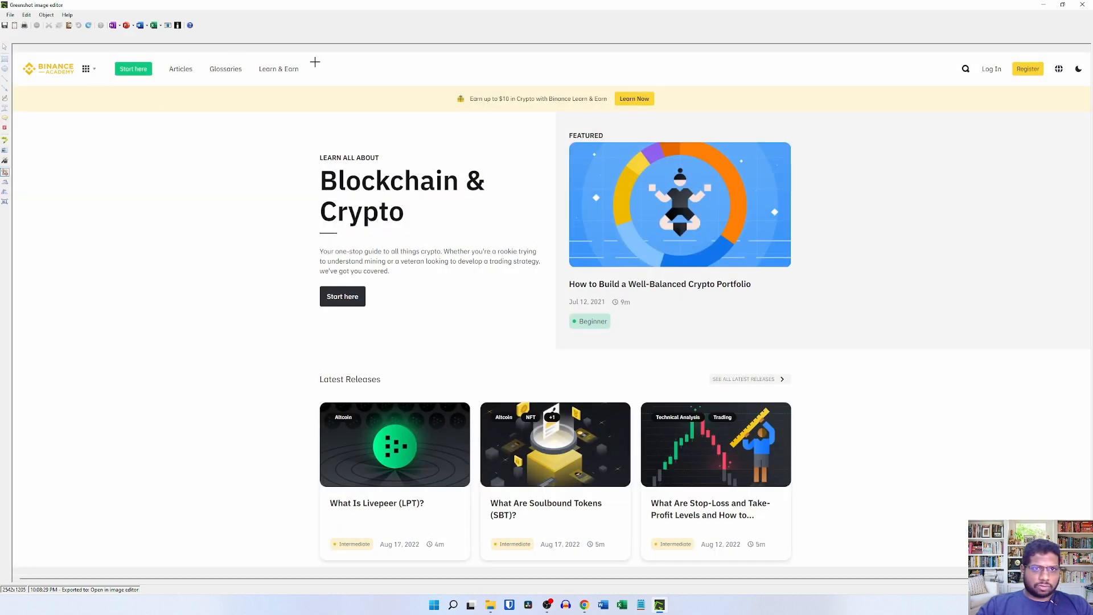
{"action": "left_click_drag", "start_coordinate": [307, 114], "coordinate": [800, 565]}
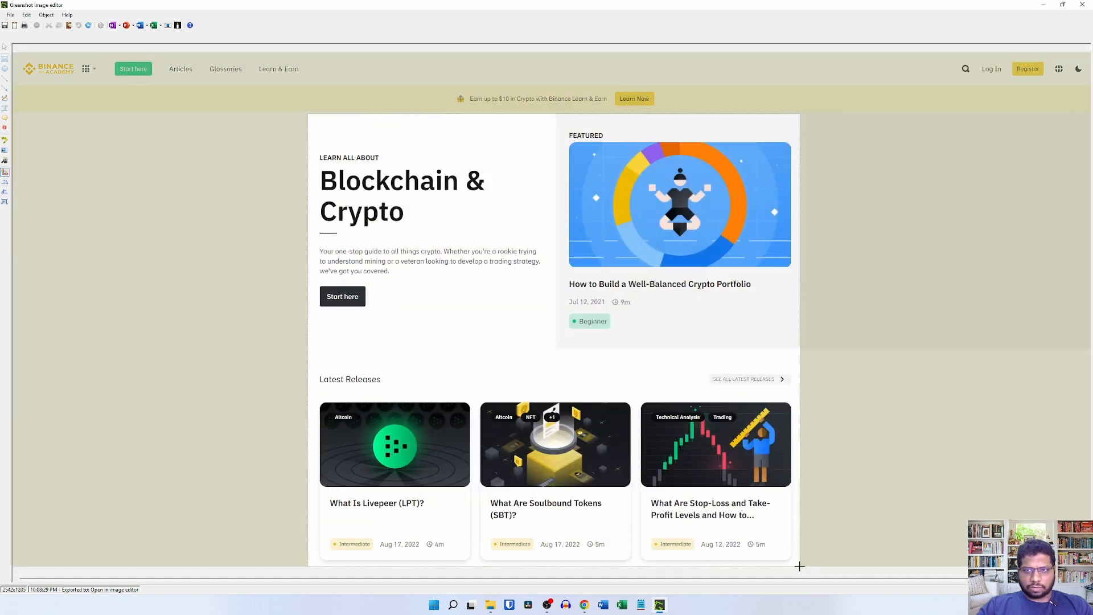
{"action": "key", "text": "Return"}
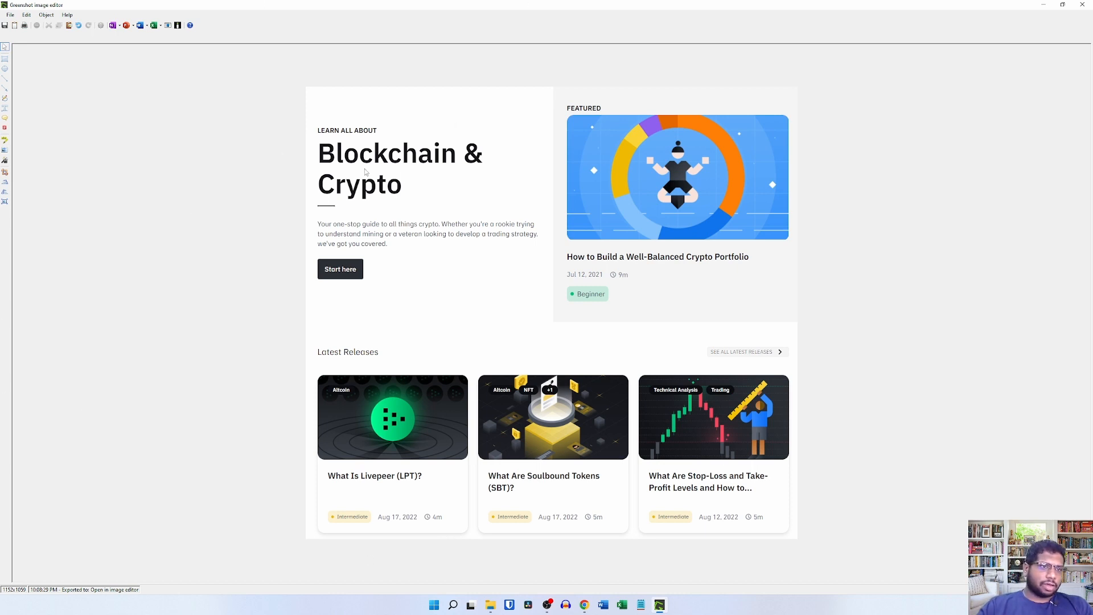
Draw a red arrow from the blank area above Latest Releases to the Beginner tag under the featured article
{"action": "left_click", "coordinate": [4, 89]}
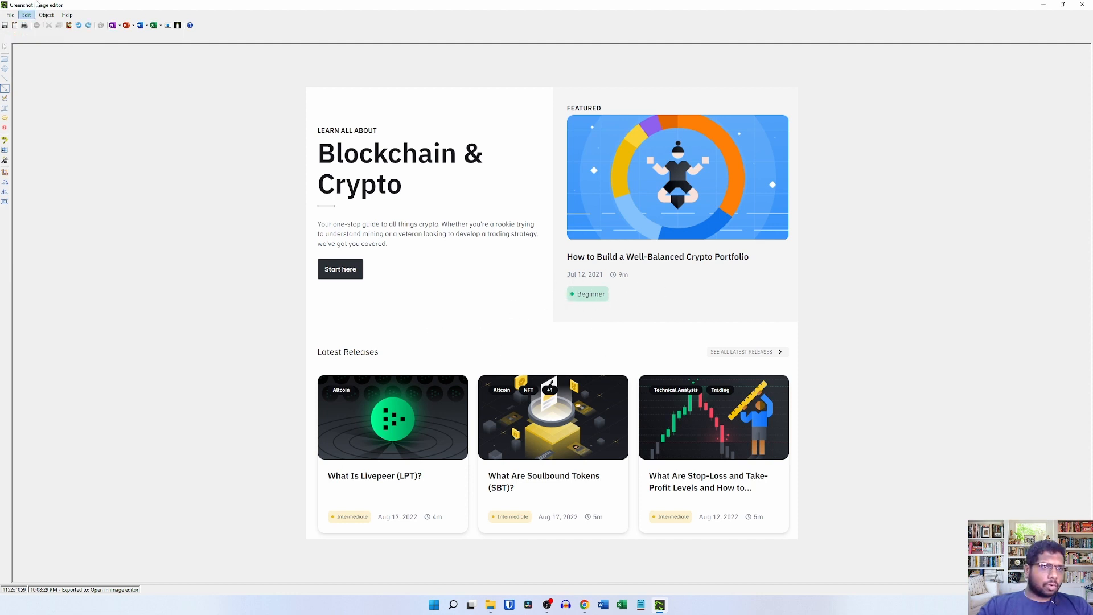
{"action": "left_click", "coordinate": [4, 89]}
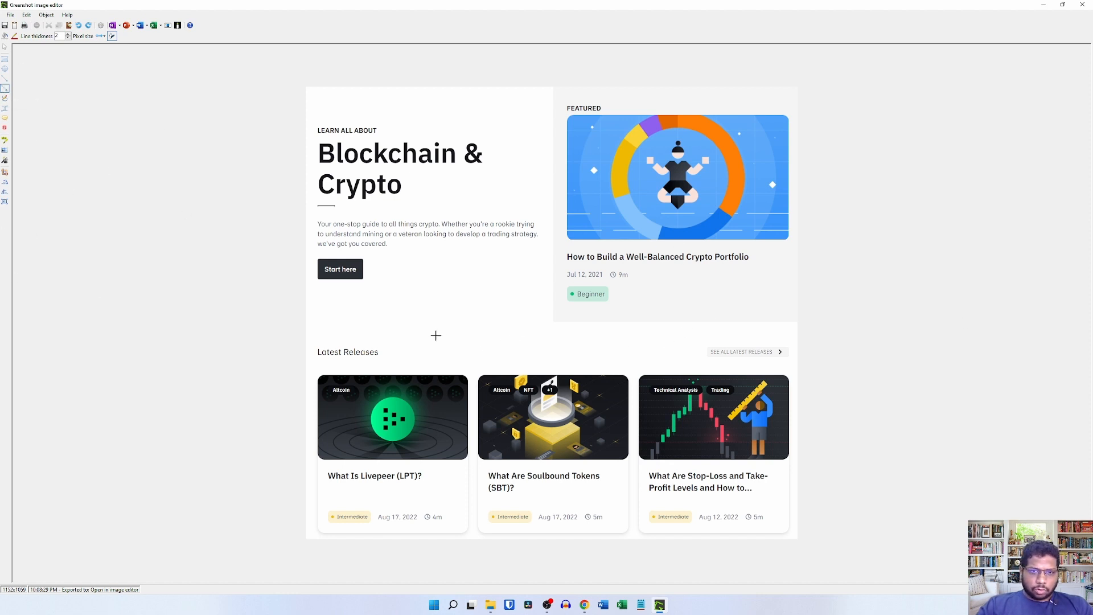
{"action": "mouse_move", "coordinate": [436, 335]}
{"action": "left_mouse_down"}
{"action": "mouse_move", "coordinate": [476, 306]}
{"action": "mouse_move", "coordinate": [496, 329]}
{"action": "mouse_move", "coordinate": [432, 313]}
{"action": "mouse_move", "coordinate": [543, 303]}
{"action": "mouse_move", "coordinate": [571, 314]}
{"action": "mouse_move", "coordinate": [541, 313]}
{"action": "mouse_move", "coordinate": [568, 298]}
{"action": "left_mouse_up"}
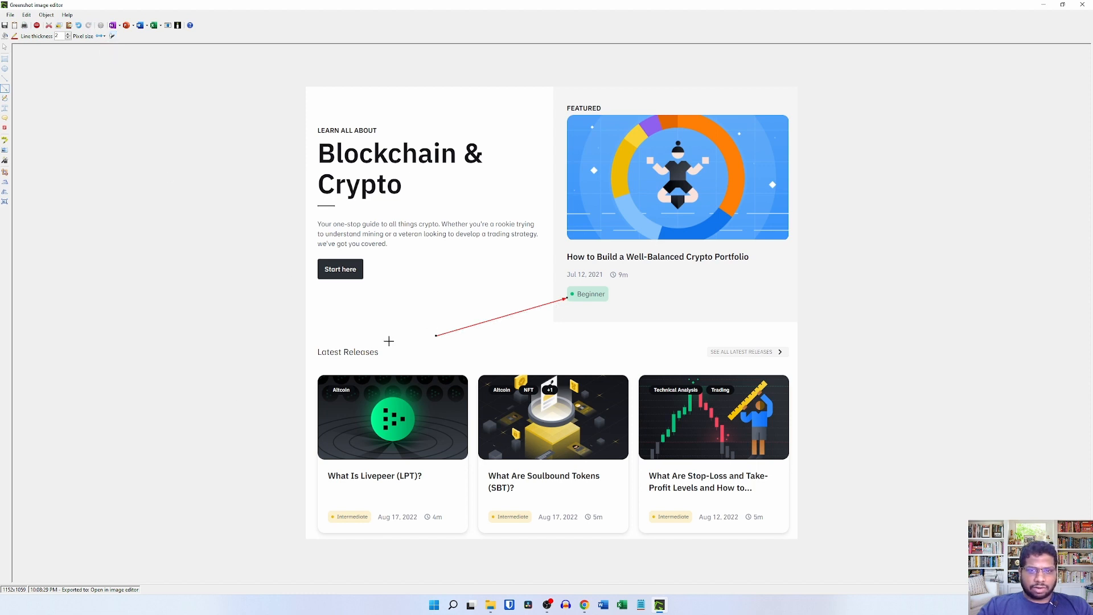
Increase the line thickness of the red arrow by several pixels
{"action": "left_click", "coordinate": [104, 36]}
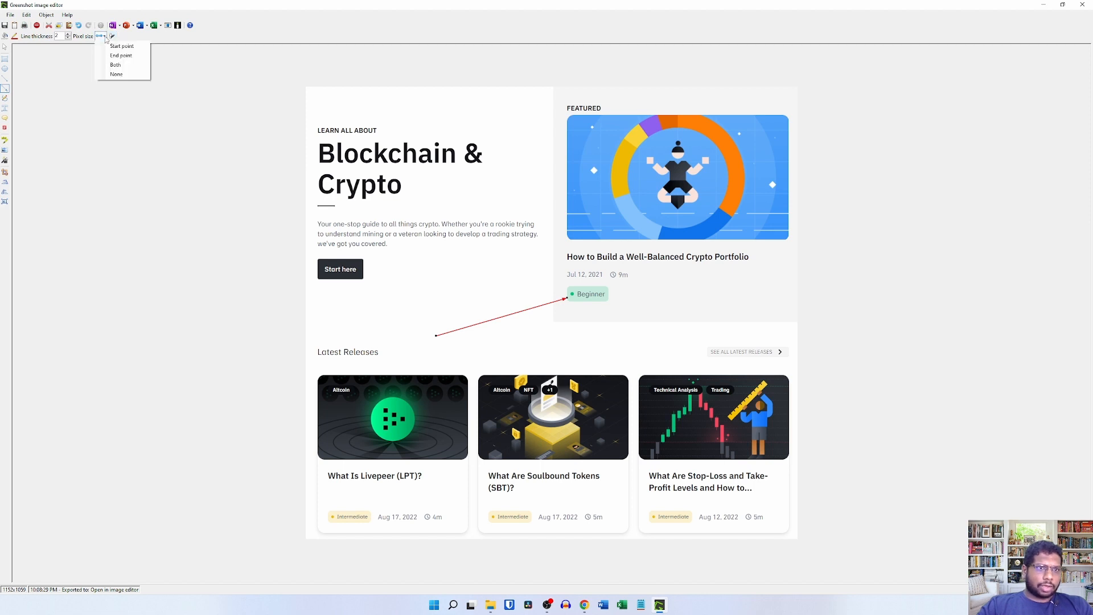
{"action": "left_click", "coordinate": [68, 36]}
{"action": "left_click", "coordinate": [68, 35]}
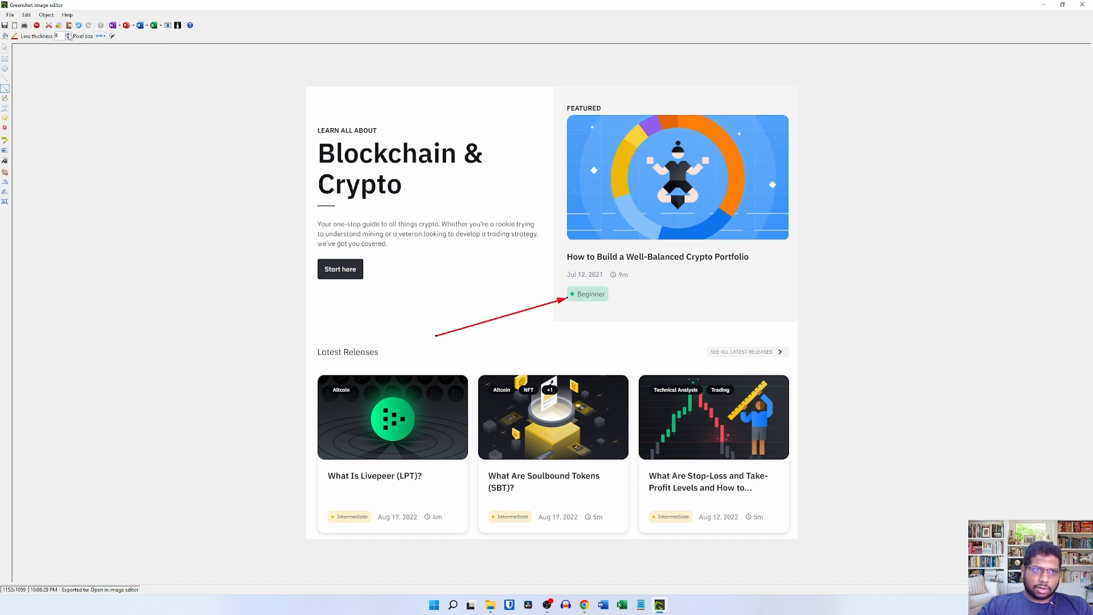
{"action": "left_click", "coordinate": [69, 35]}
{"action": "left_click", "coordinate": [68, 35]}
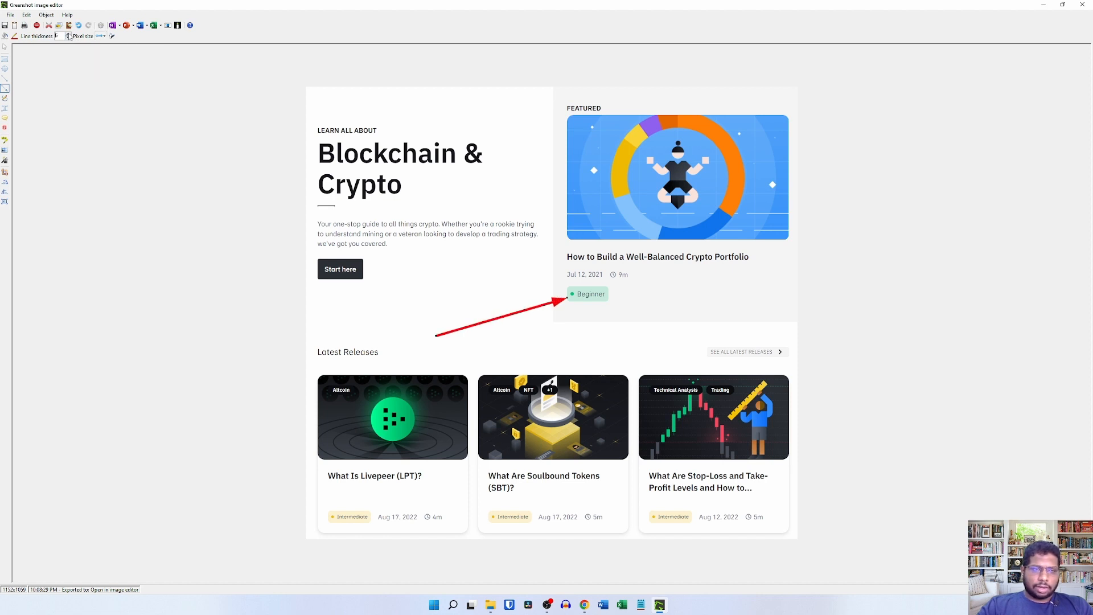
Set the red arrow's arrowhead to the start point so it points away from the Beginner tag
{"action": "left_click", "coordinate": [101, 36]}
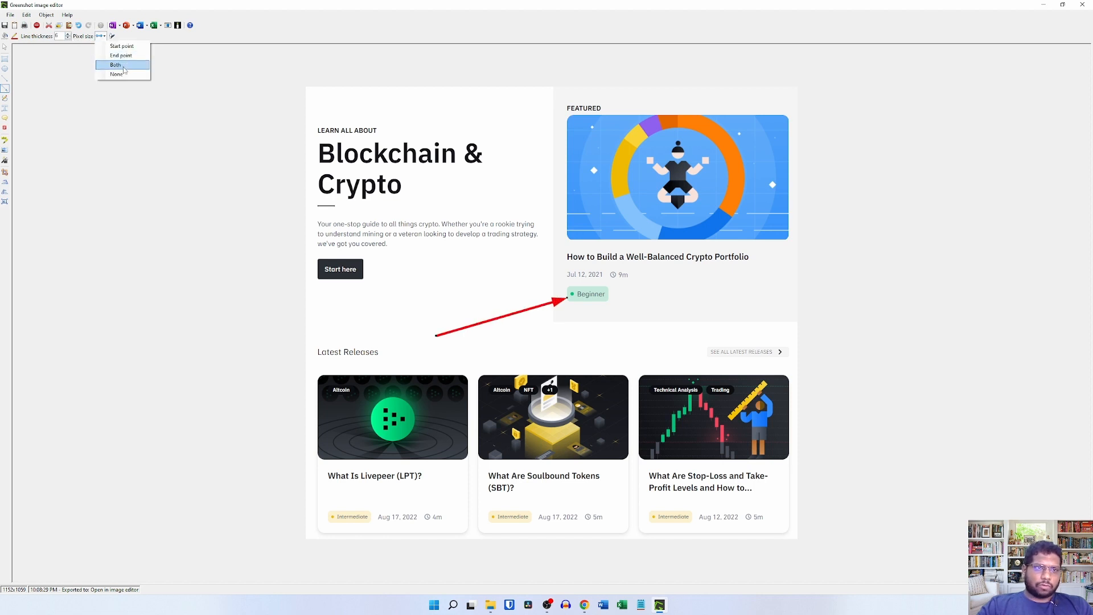
{"action": "left_click", "coordinate": [122, 46]}
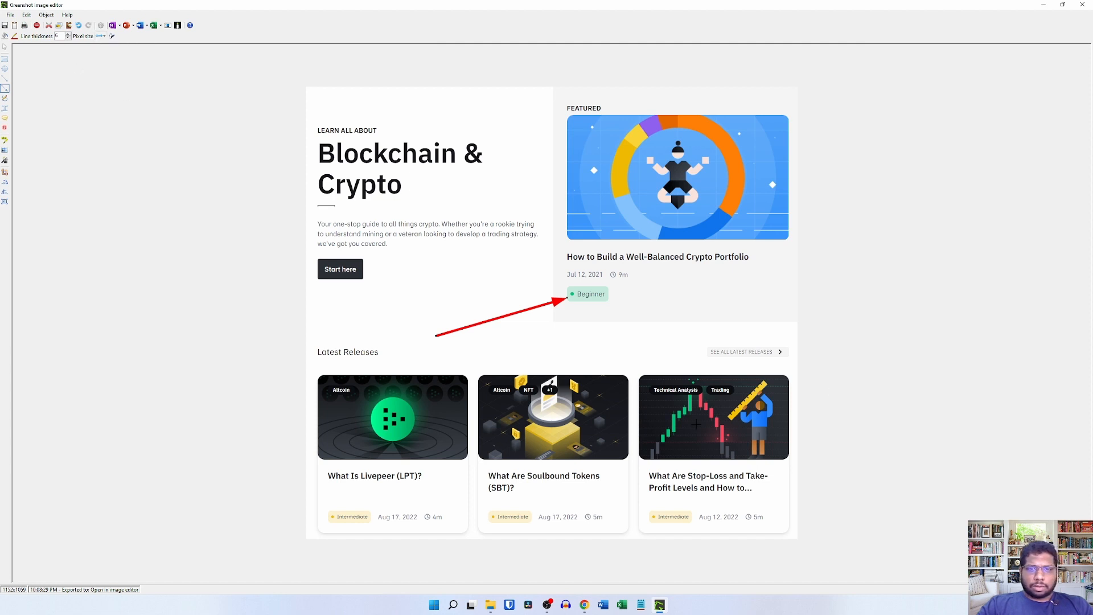
{"action": "left_click", "coordinate": [100, 36]}
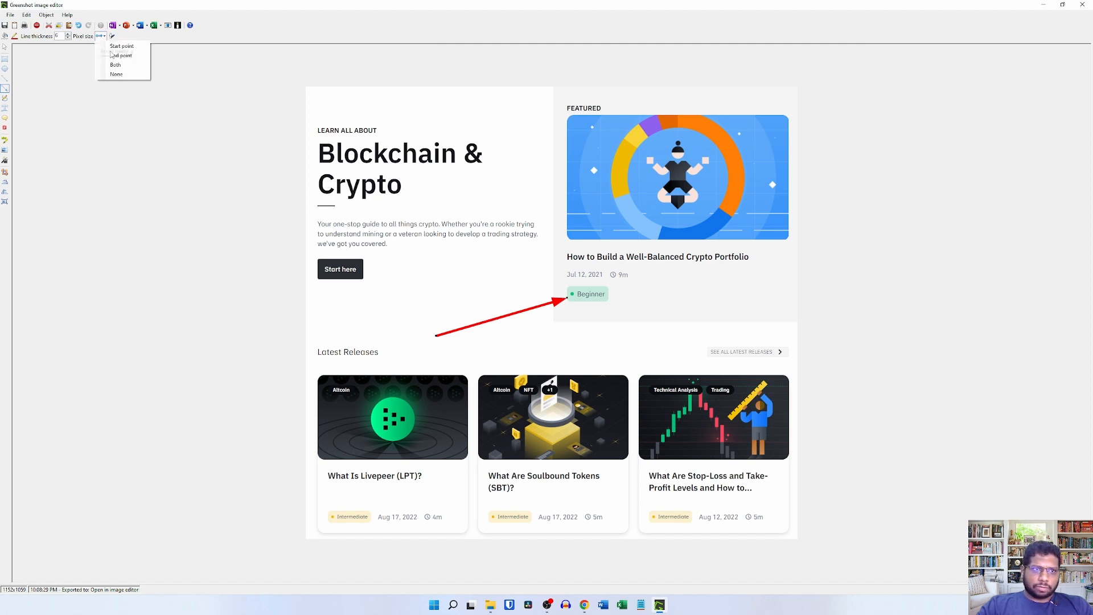
{"action": "left_click", "coordinate": [121, 45]}
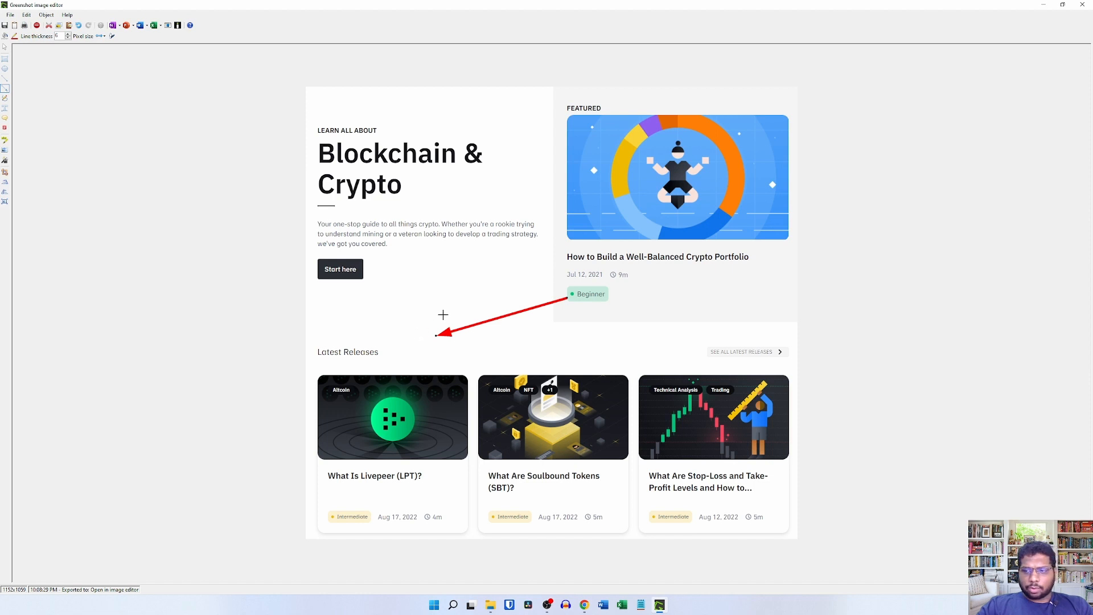
Set the red arrow's head to its end point so it points at the Beginner tag, and frame the tag with a red rectangle
{"action": "left_click", "coordinate": [101, 36]}
{"action": "left_click", "coordinate": [114, 56]}
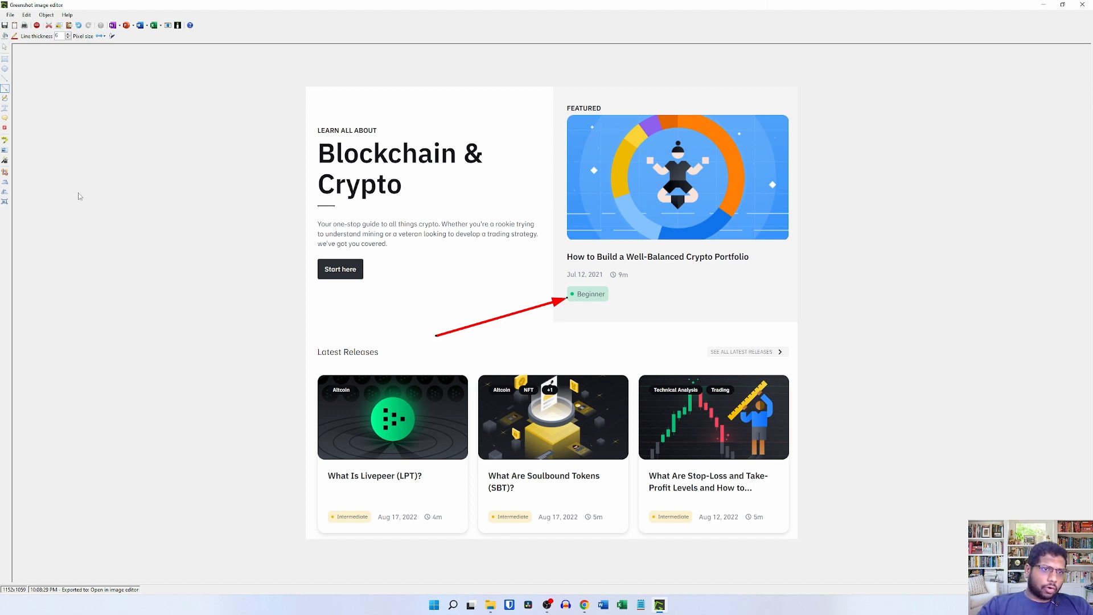
{"action": "left_click", "coordinate": [7, 59]}
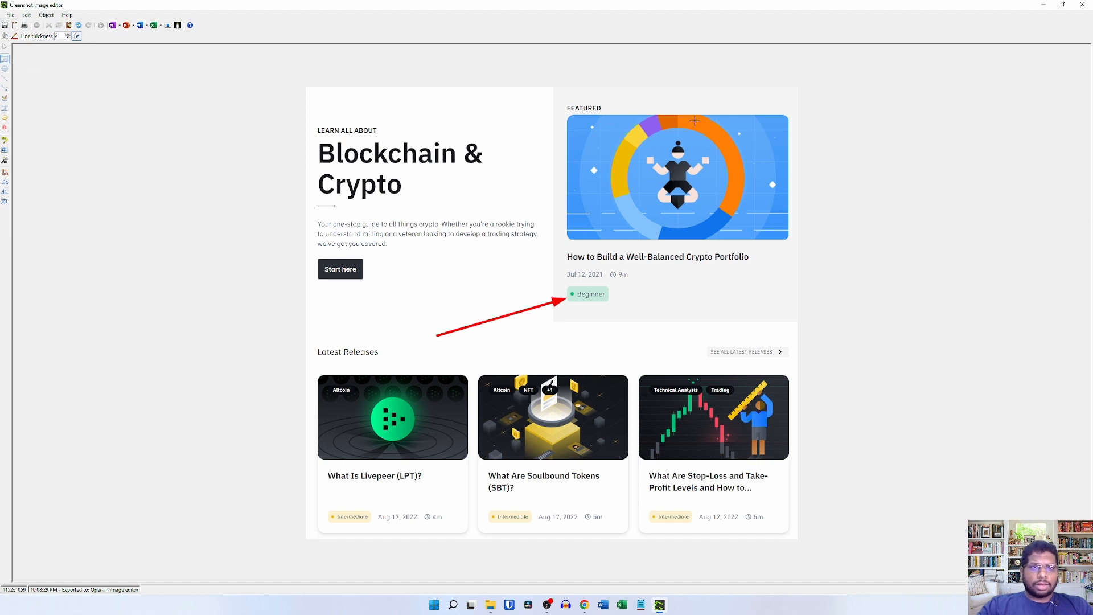
{"action": "left_click", "coordinate": [5, 60]}
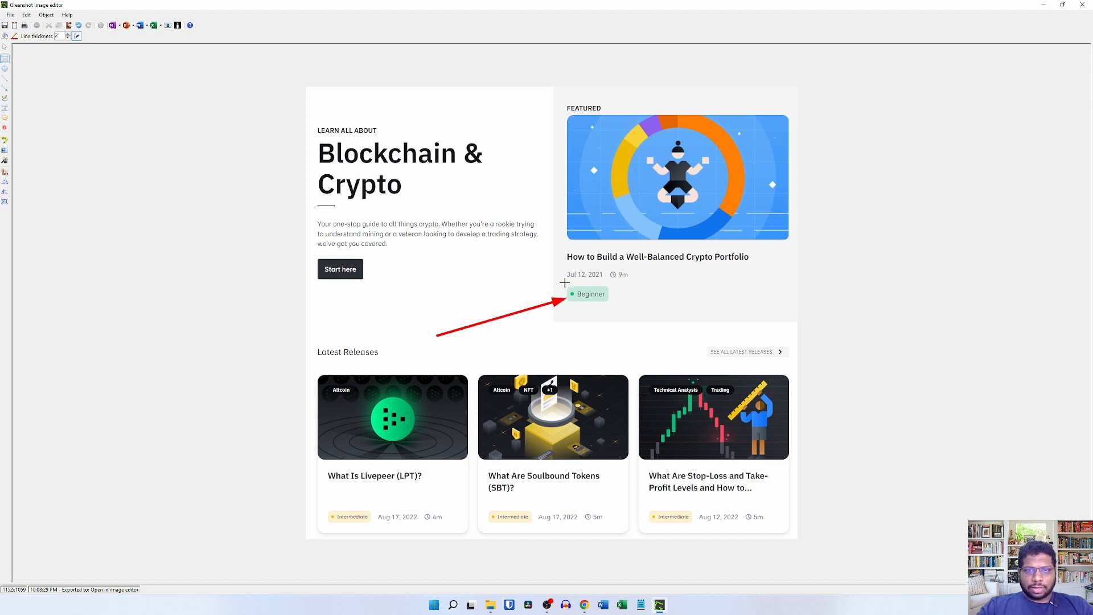
{"action": "left_click_drag", "start_coordinate": [564, 283], "coordinate": [612, 305]}
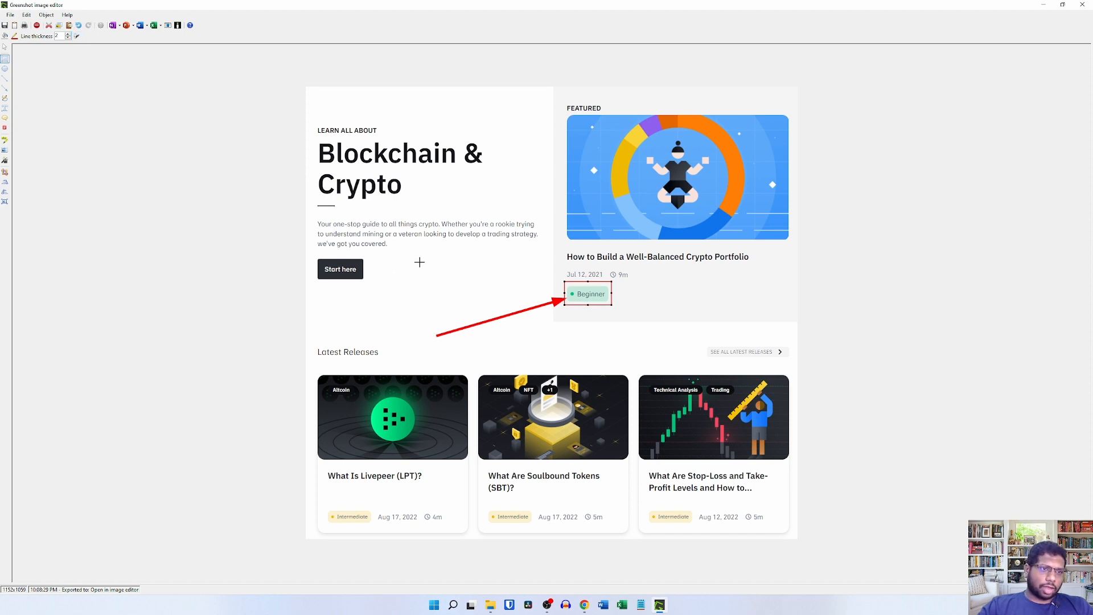
Draw a red circle around the meditating figure in the featured article's image
{"action": "left_click", "coordinate": [4, 68]}
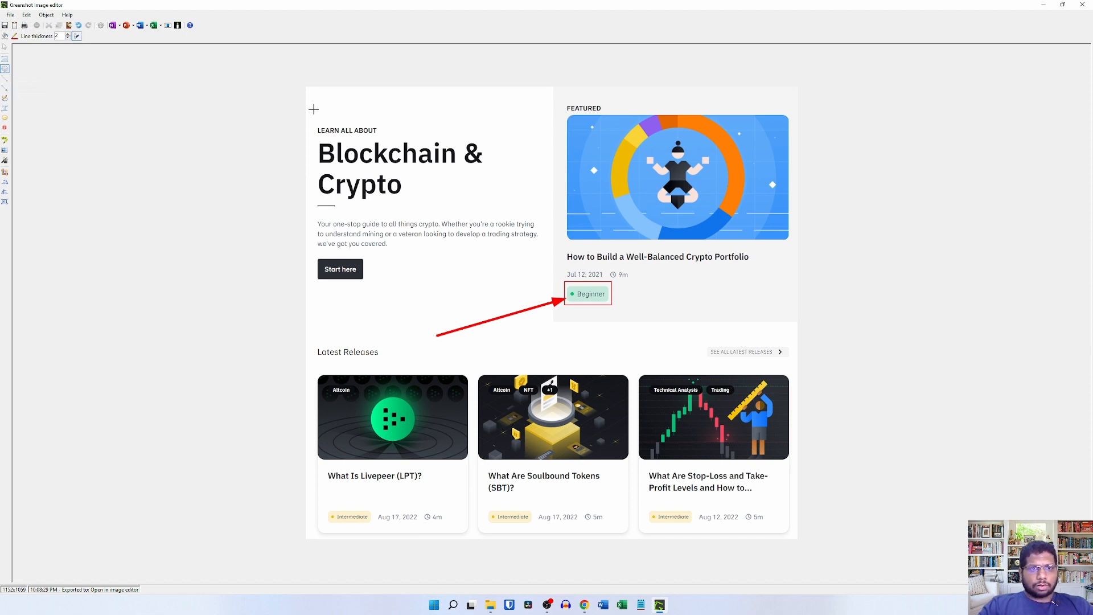
{"action": "left_click_drag", "start_coordinate": [313, 108], "coordinate": [357, 130]}
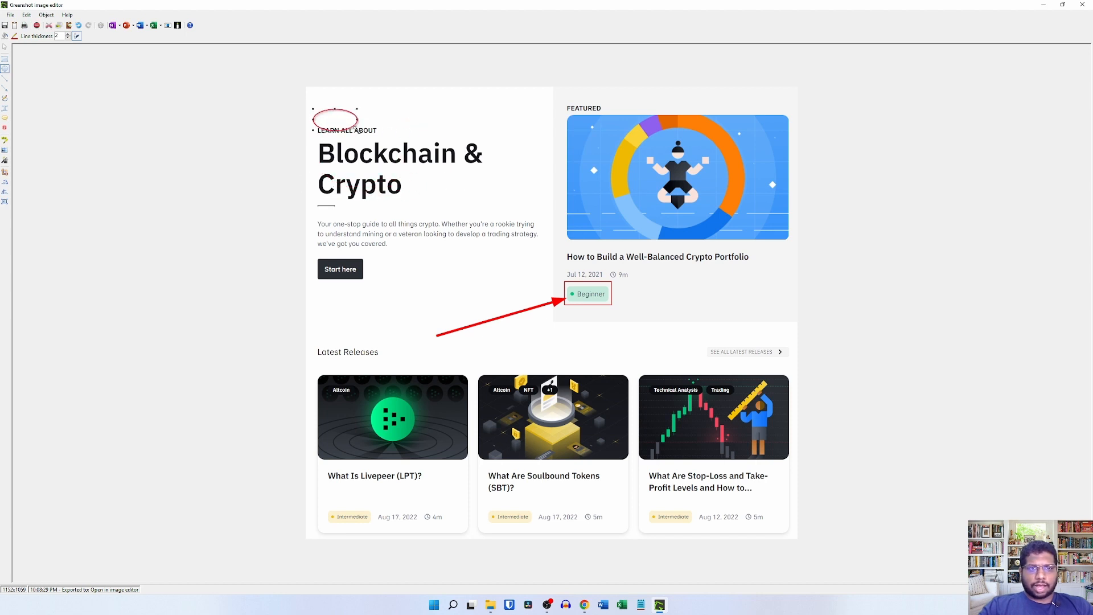
{"action": "key", "text": "ctrl+z"}
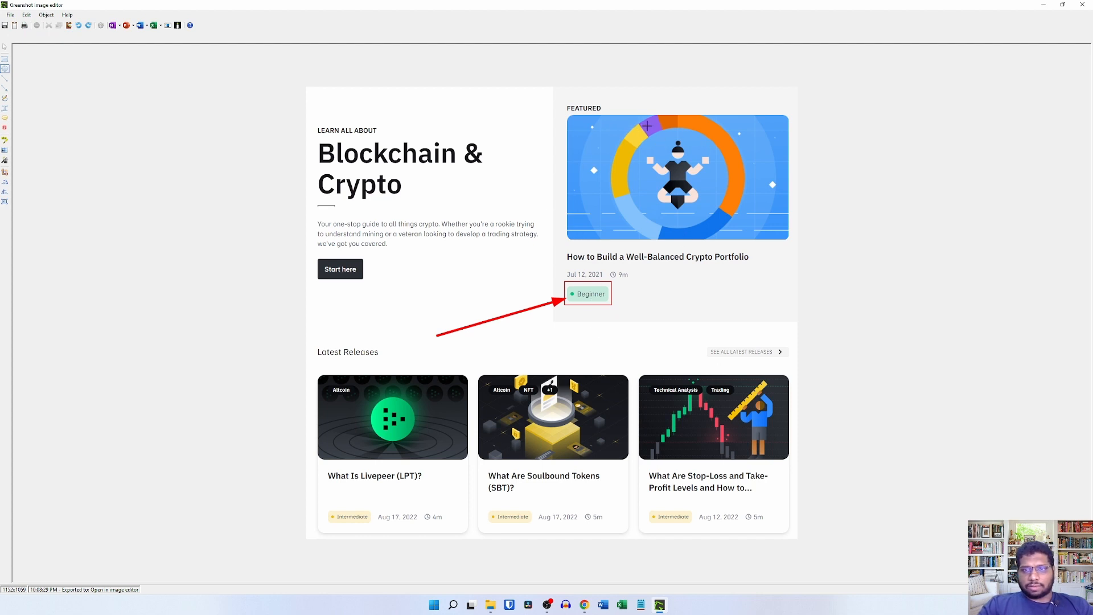
{"action": "left_click_drag", "start_coordinate": [638, 128], "coordinate": [719, 209]}
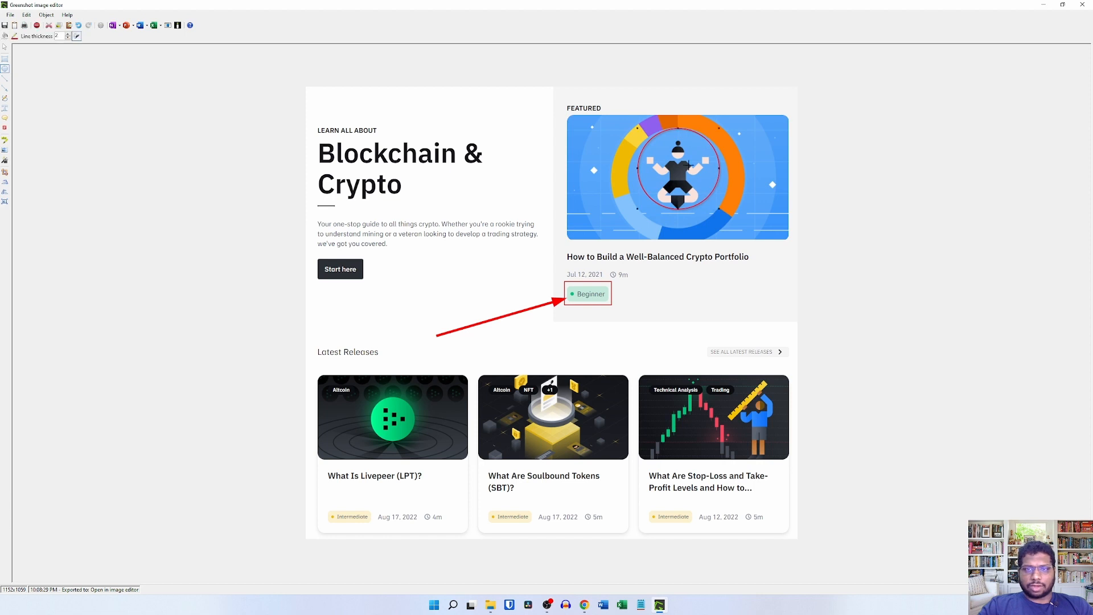
Change the circle's line colour to dark yellow with RGB values 204, 204, 0
{"action": "left_click", "coordinate": [15, 36]}
{"action": "left_click", "coordinate": [153, 177]}
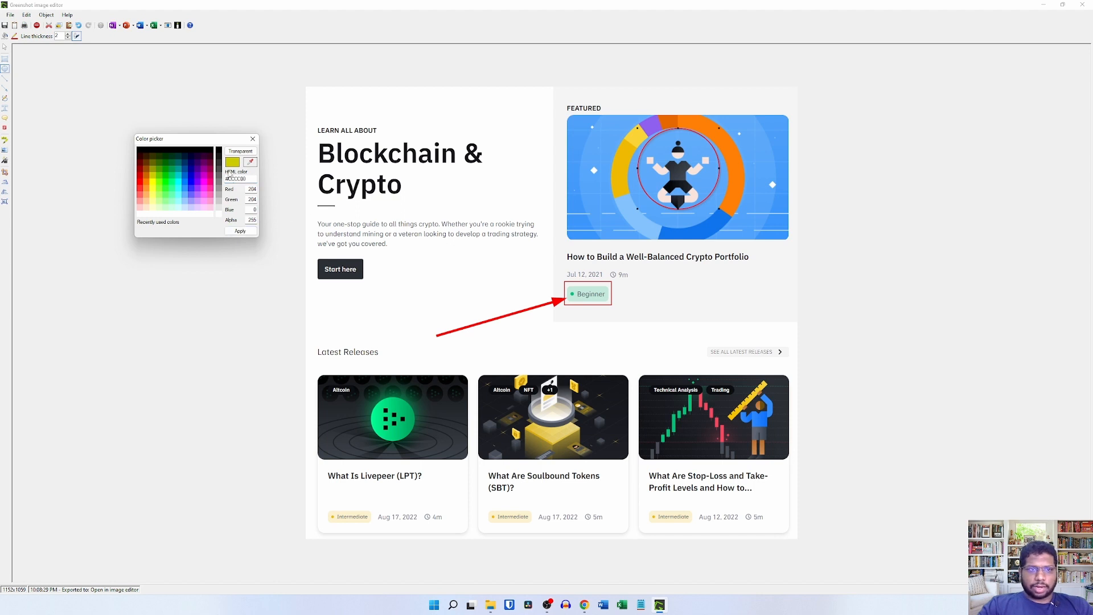
{"action": "left_click", "coordinate": [240, 231]}
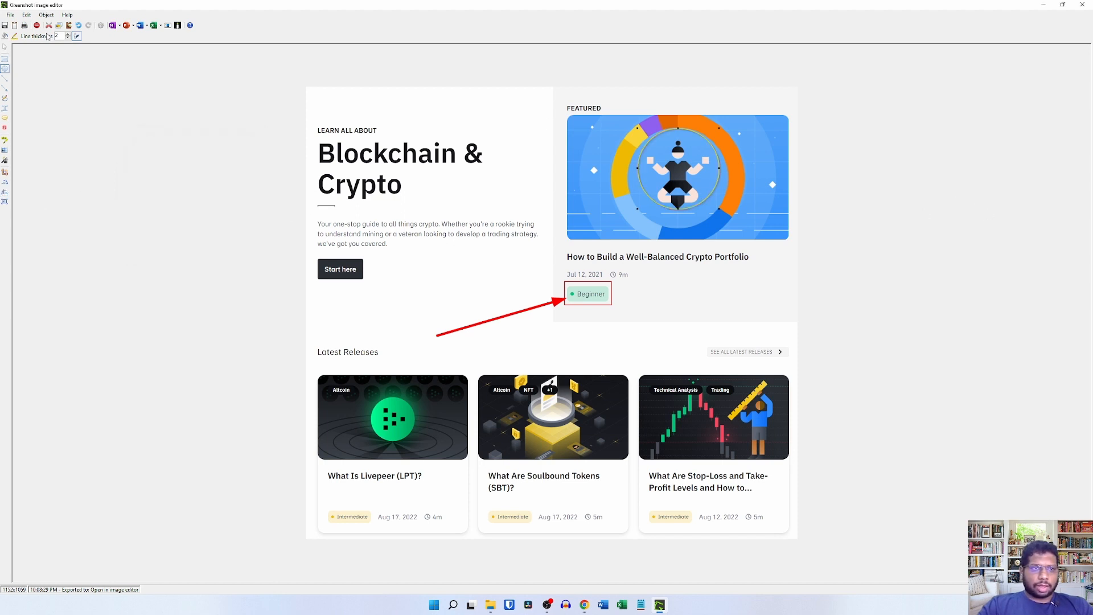
Set the line colour of the circle around the meditating figure to white
{"action": "left_click", "coordinate": [15, 35]}
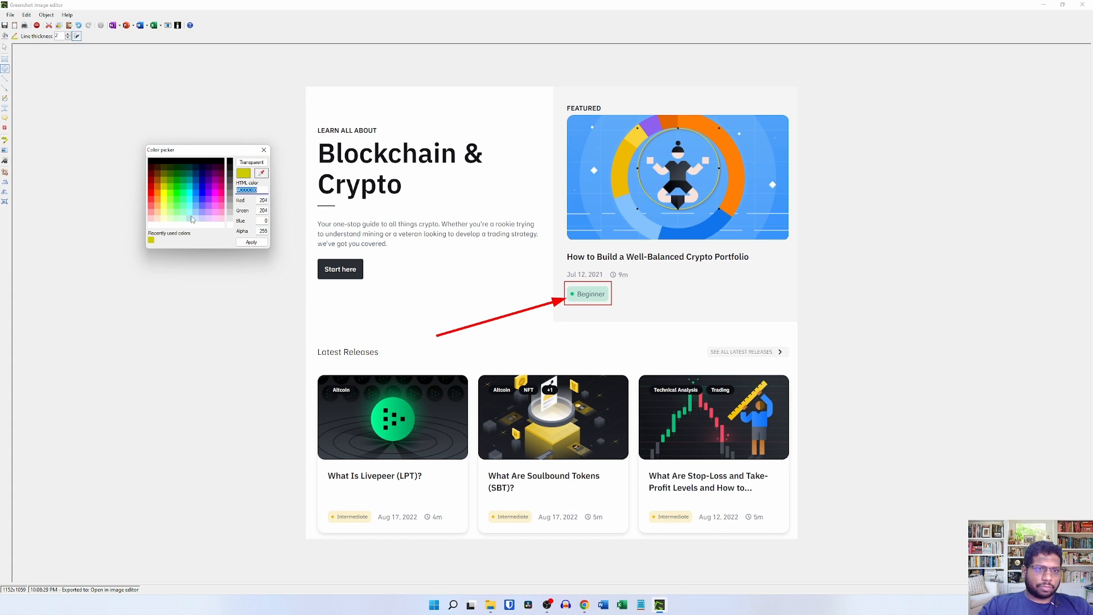
{"action": "left_click", "coordinate": [231, 226]}
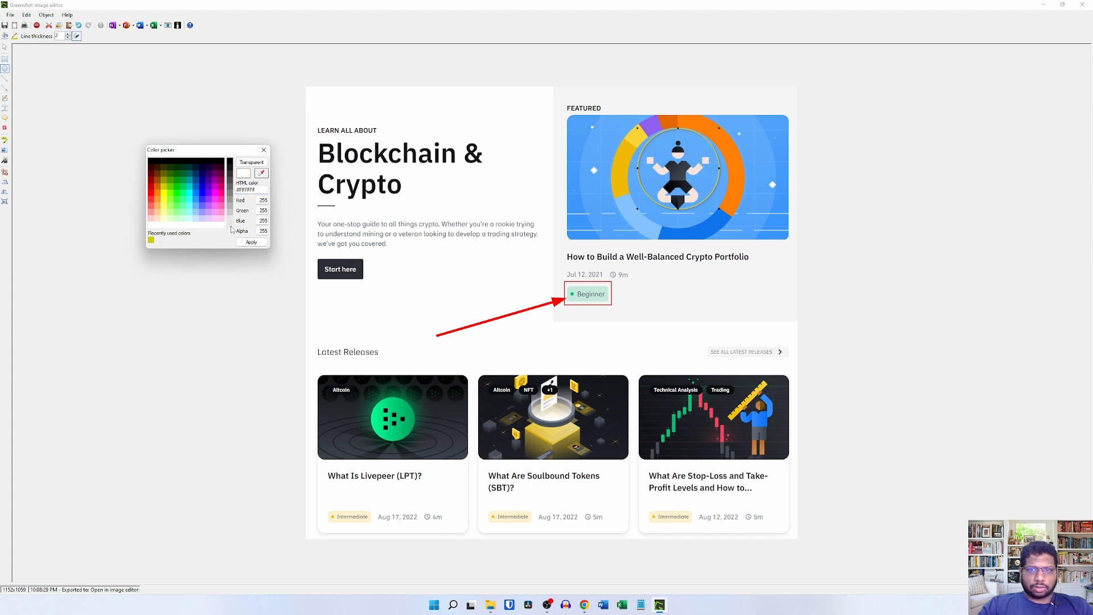
{"action": "left_click", "coordinate": [251, 242]}
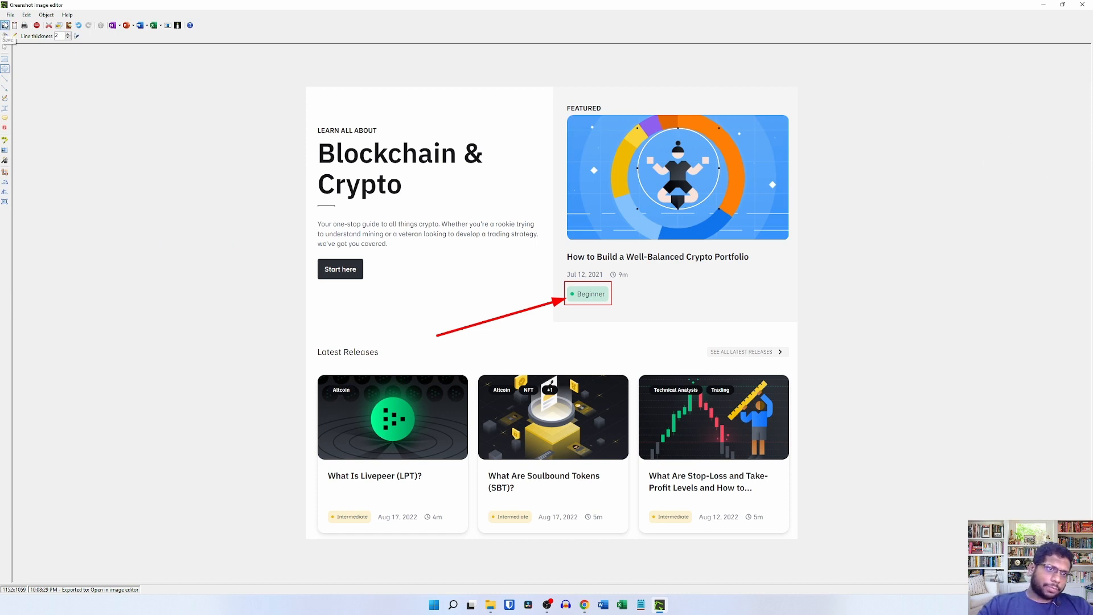
Add a text box reading "This is a dummy text" beside the Start here button, widened to fit on one line
{"action": "left_click", "coordinate": [4, 108]}
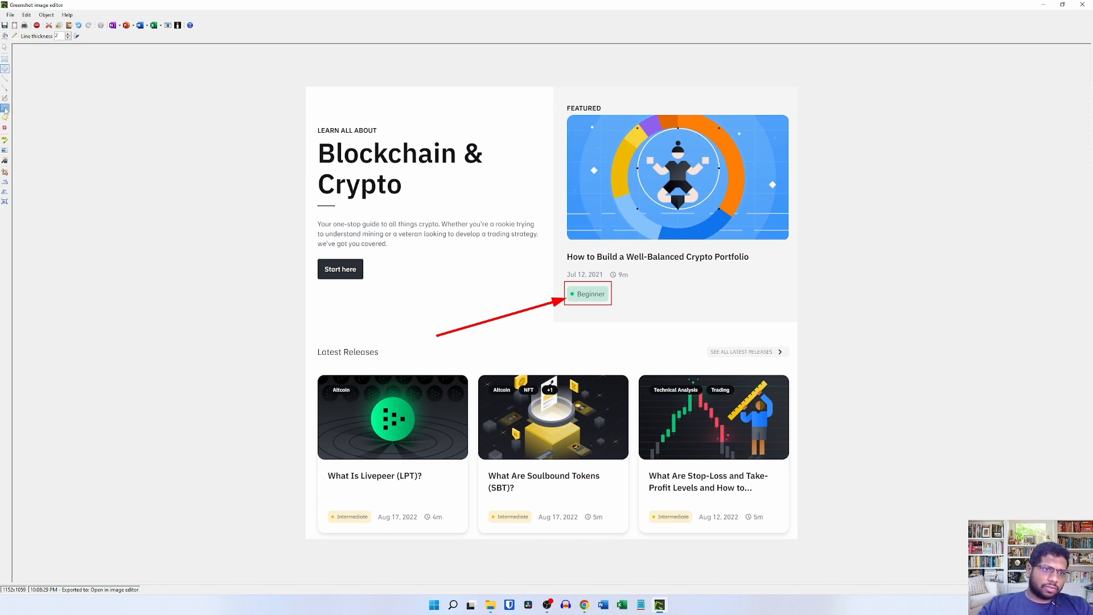
{"action": "left_click", "coordinate": [396, 257]}
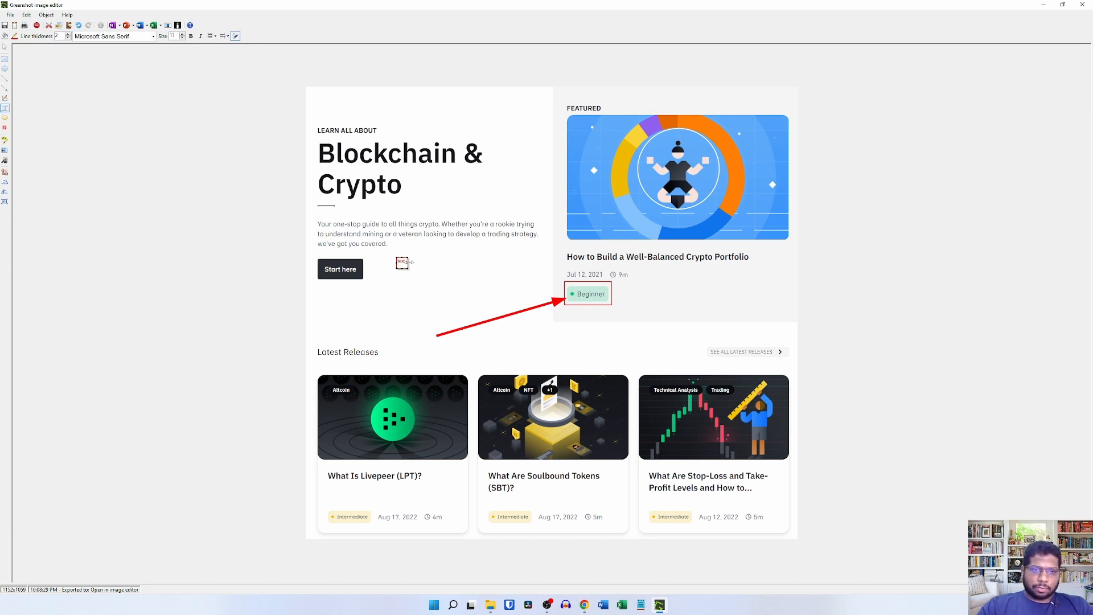
{"action": "left_click_drag", "start_coordinate": [408, 261], "coordinate": [448, 261]}
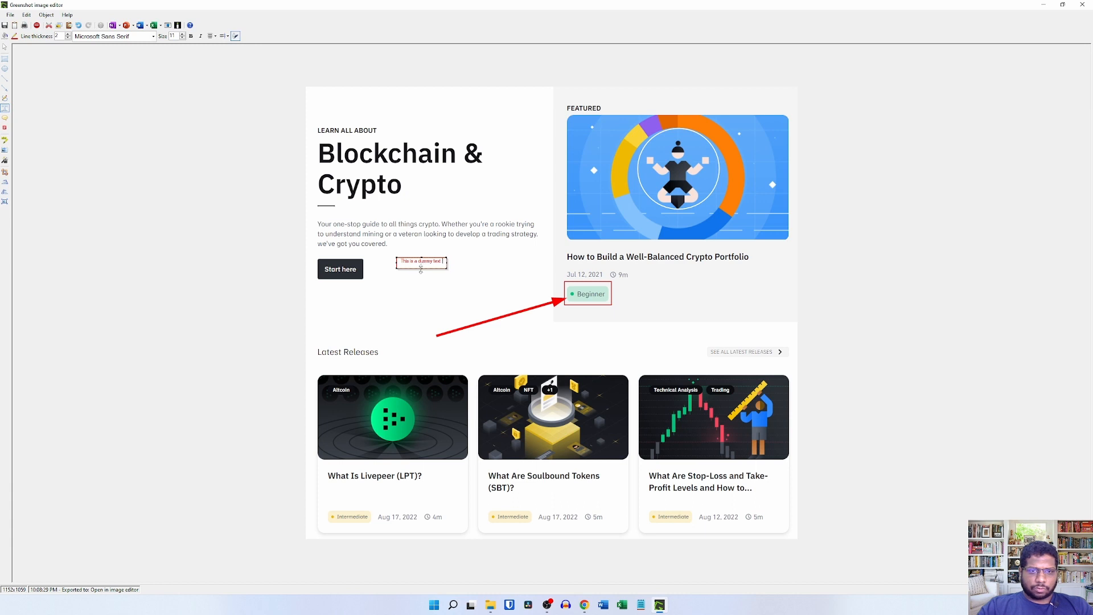
{"action": "key", "text": "Escape"}
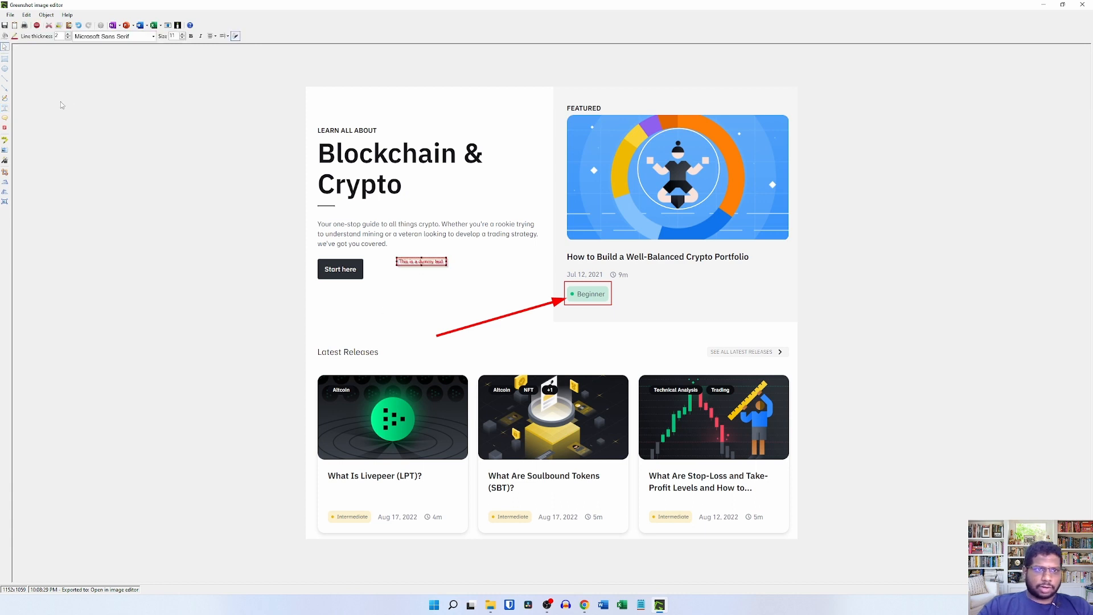
Make the annotation text bold and set its font size to 15
{"action": "left_click", "coordinate": [189, 36]}
{"action": "left_click", "coordinate": [182, 33]}
{"action": "left_click", "coordinate": [183, 34]}
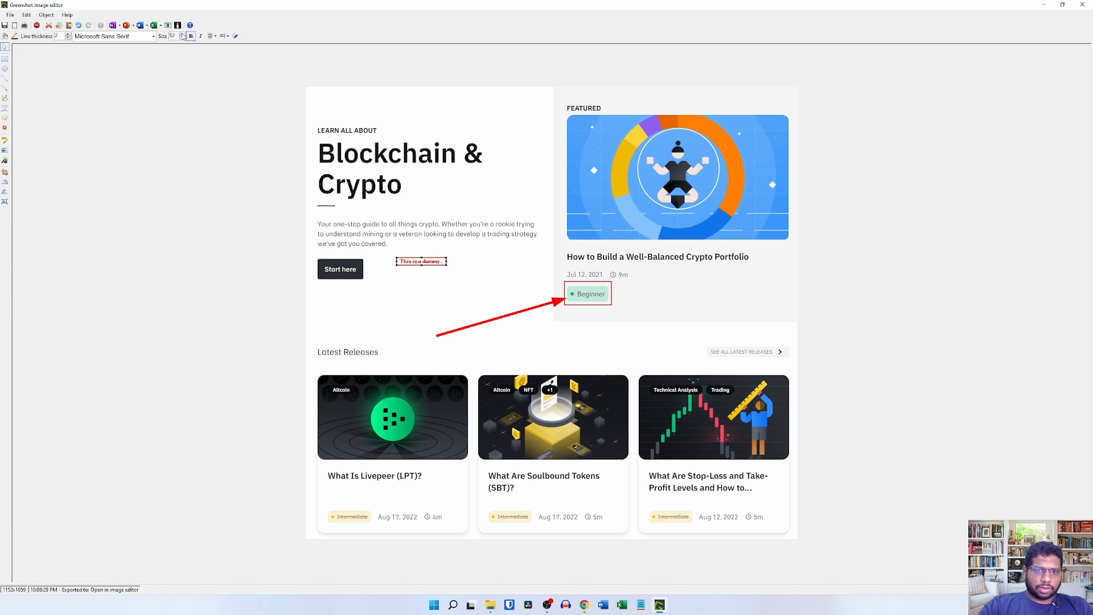
{"action": "left_click", "coordinate": [182, 33]}
{"action": "left_click", "coordinate": [182, 33]}
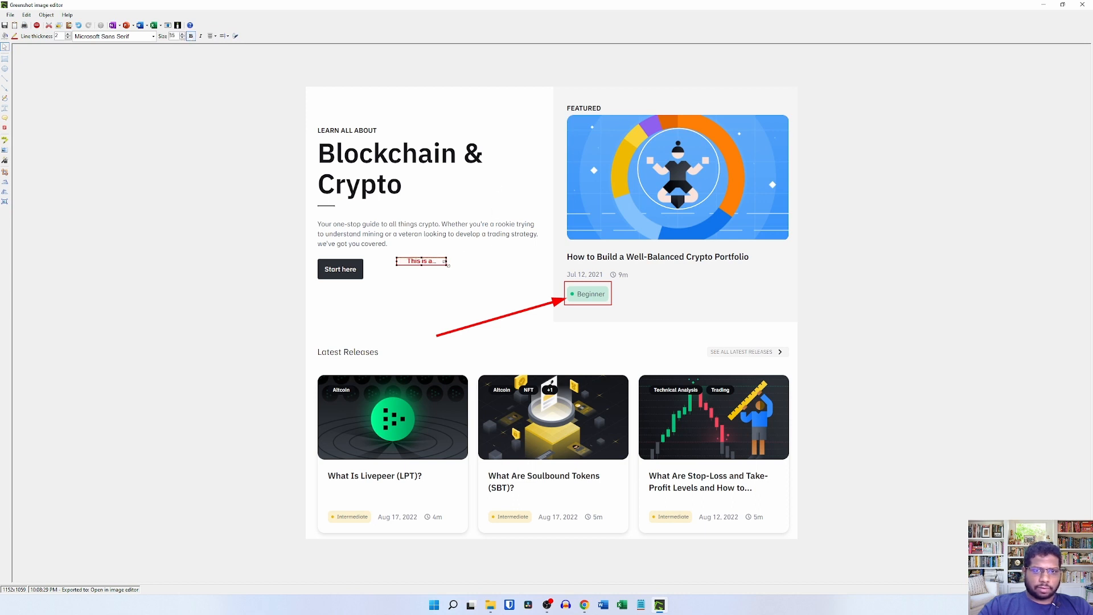
Replace the dummy text box with a new one reading "This text" beside the Start here button, wide enough for a single line
{"action": "left_click_drag", "start_coordinate": [447, 261], "coordinate": [252, 281]}
{"action": "key", "text": "Delete"}
{"action": "left_click", "coordinate": [6, 108]}
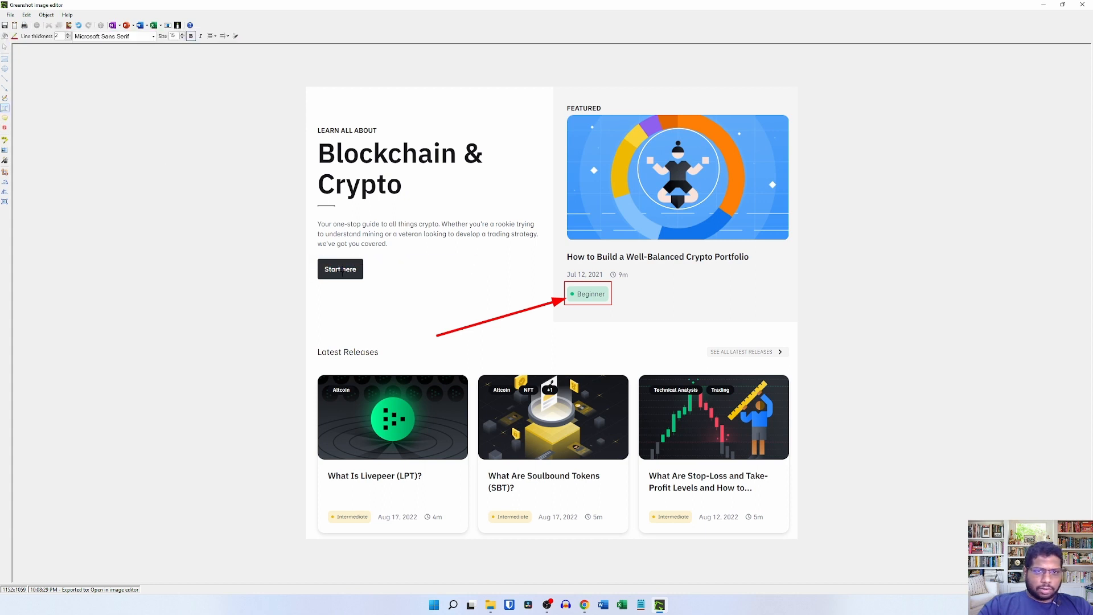
{"action": "left_click", "coordinate": [387, 263]}
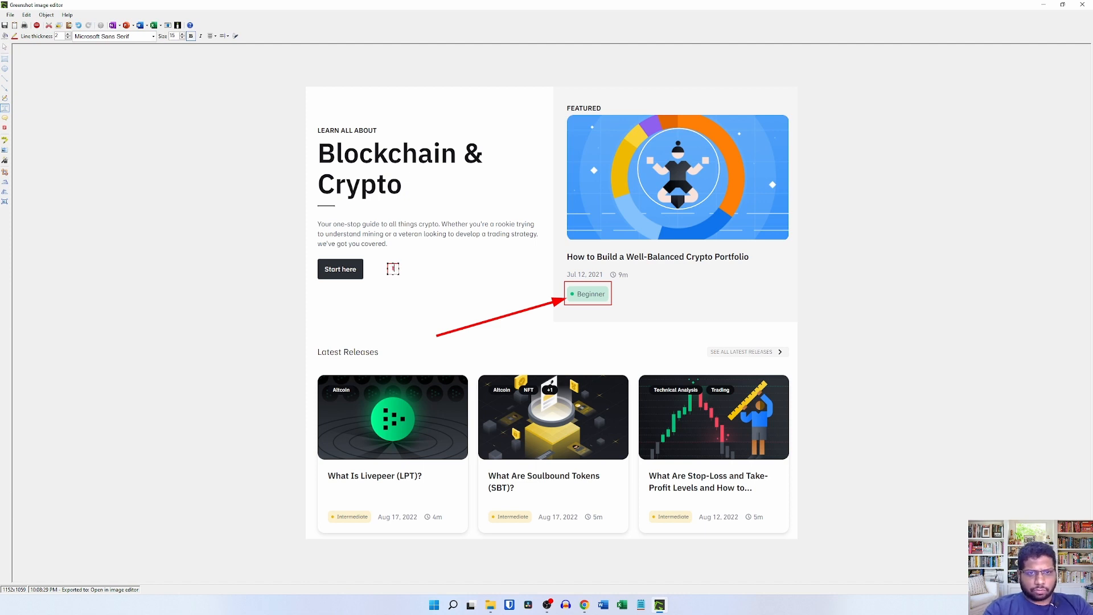
{"action": "left_click", "coordinate": [5, 47]}
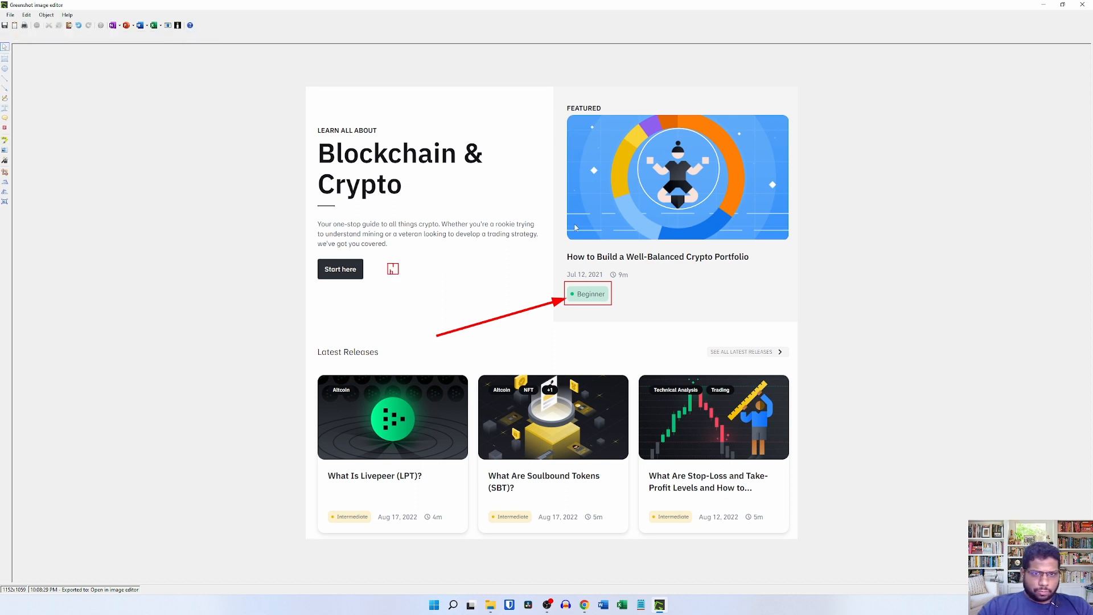
{"action": "left_click", "coordinate": [393, 268]}
{"action": "left_click_drag", "start_coordinate": [399, 268], "coordinate": [427, 269]}
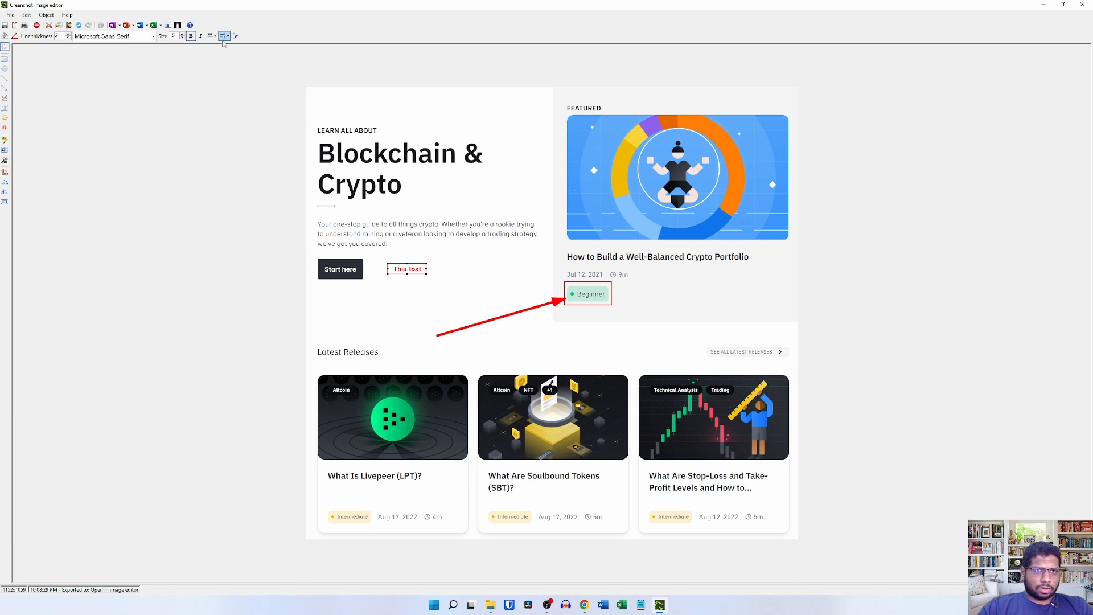
Move the "This text" box down to the tail of the red arrow
{"action": "left_click", "coordinate": [363, 315]}
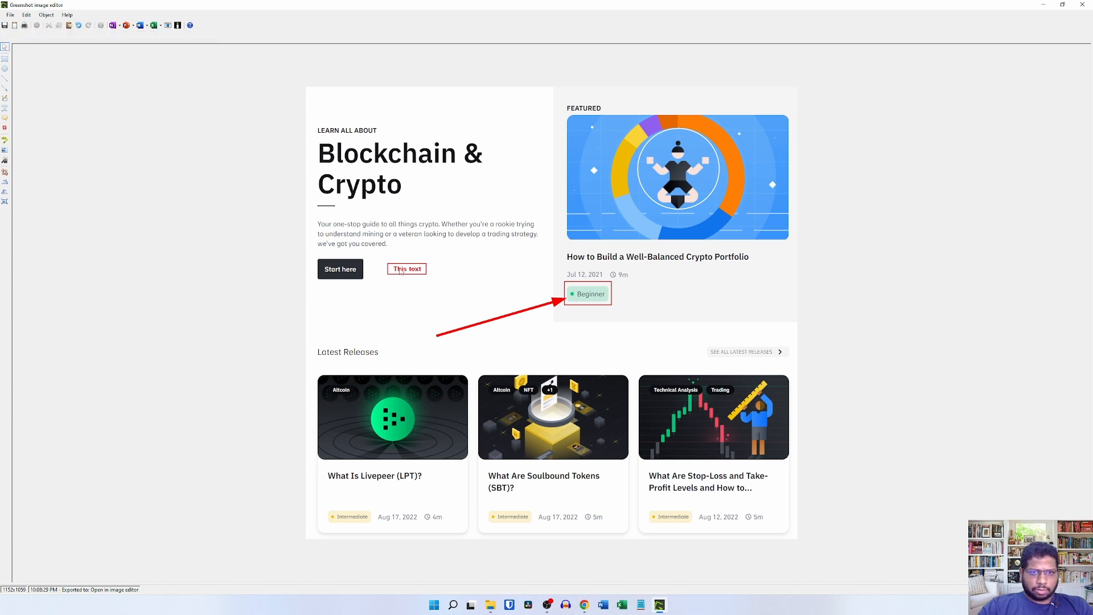
{"action": "left_click_drag", "start_coordinate": [402, 271], "coordinate": [410, 339]}
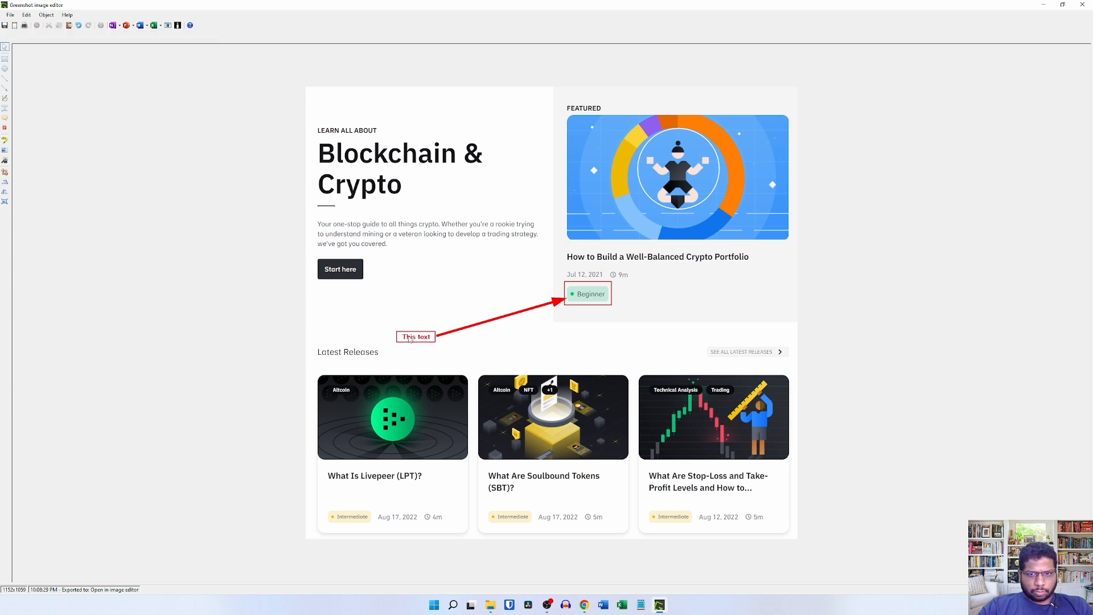
{"action": "left_click", "coordinate": [514, 340]}
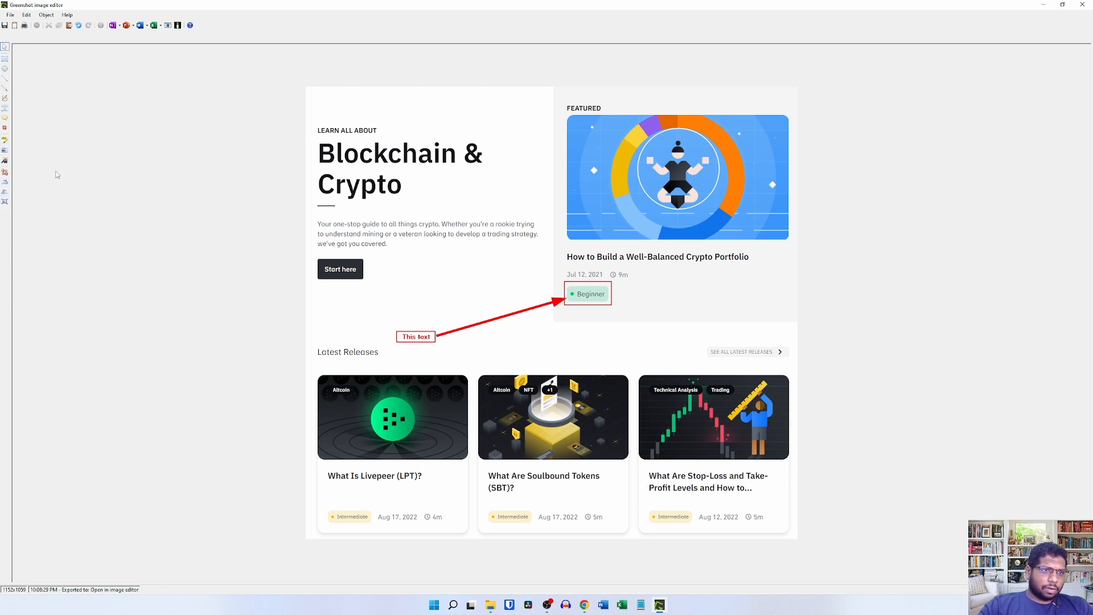
Remove the border of the "This text" box by setting its line thickness to 0, and nudge the box up slightly towards the arrow
{"action": "left_click", "coordinate": [402, 337]}
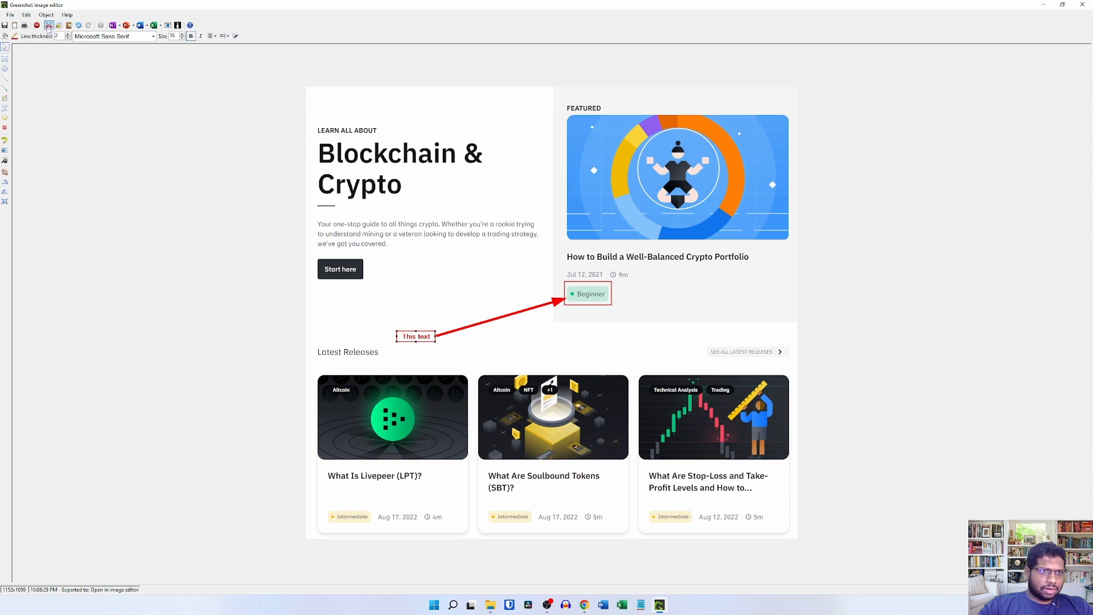
{"action": "left_click", "coordinate": [68, 38]}
{"action": "left_click", "coordinate": [67, 38]}
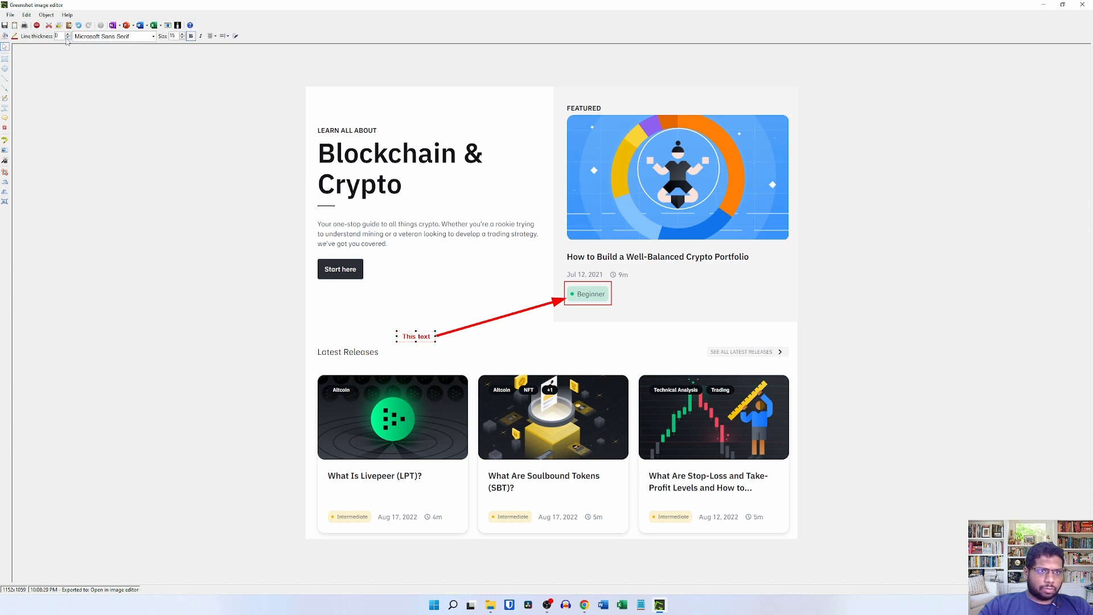
{"action": "left_click", "coordinate": [89, 160]}
{"action": "left_click_drag", "start_coordinate": [419, 340], "coordinate": [430, 333]}
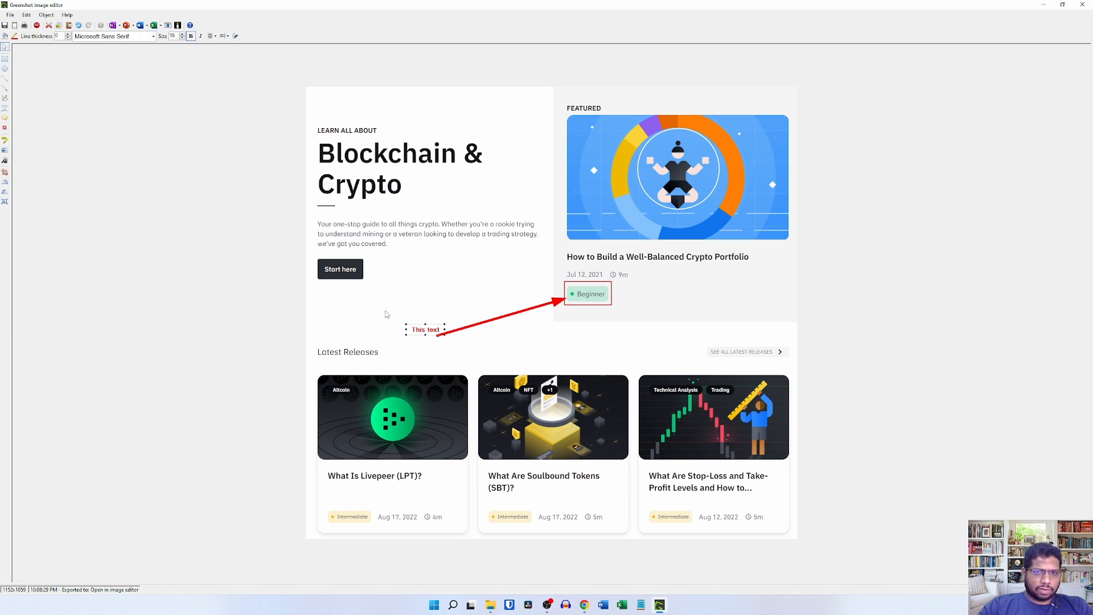
Change the font of the "This text" annotation to Segoe UI
{"action": "left_click", "coordinate": [152, 37]}
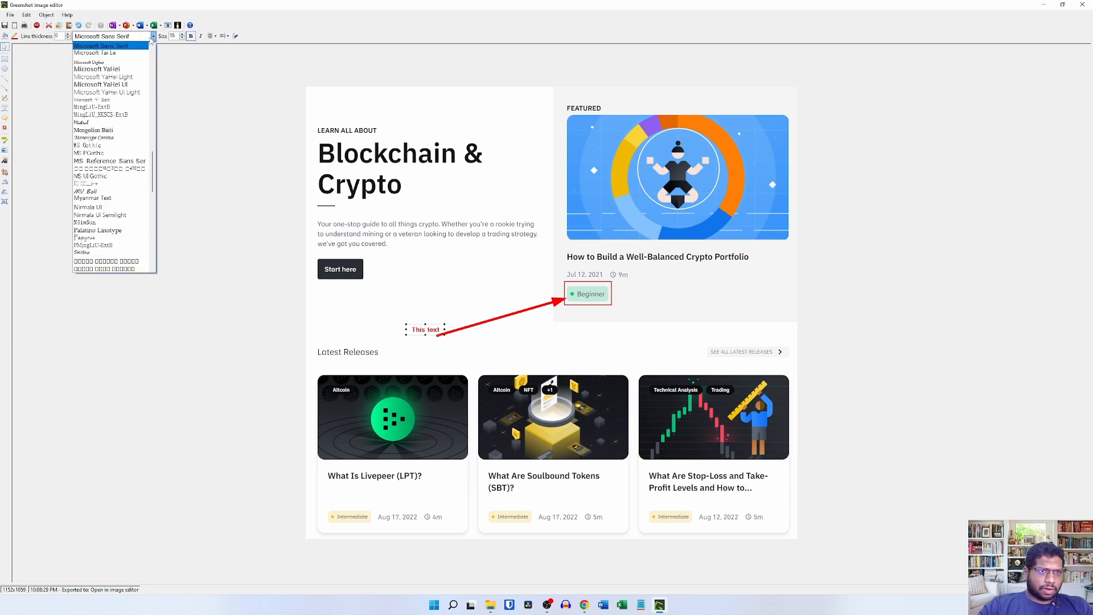
{"action": "scroll", "coordinate": [121, 222], "scroll_direction": "down", "scroll_amount": 4}
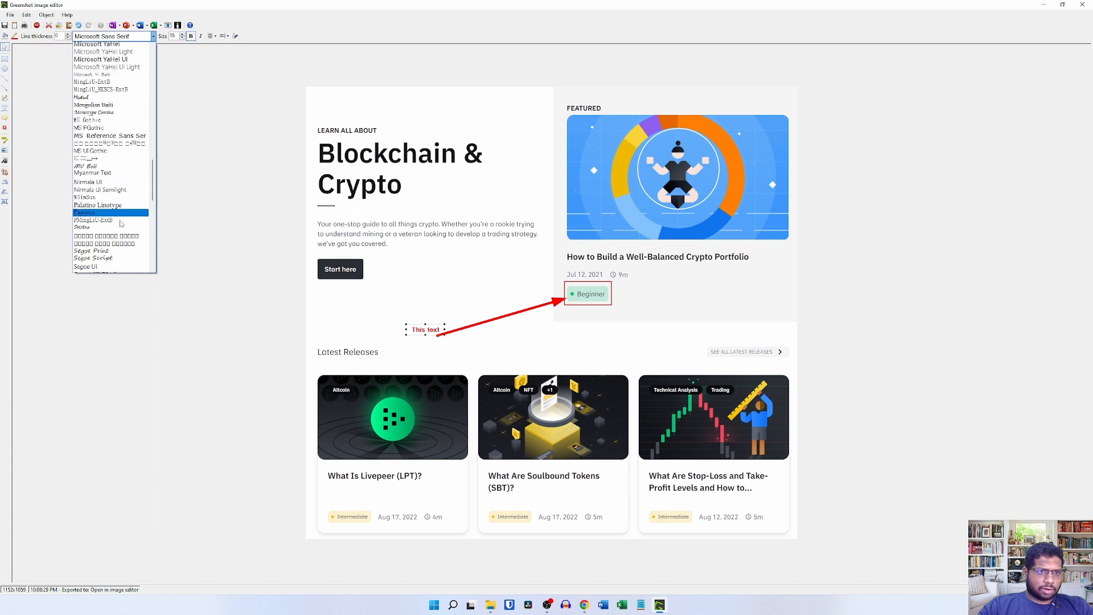
{"action": "scroll", "coordinate": [121, 225], "scroll_direction": "down", "scroll_amount": 3}
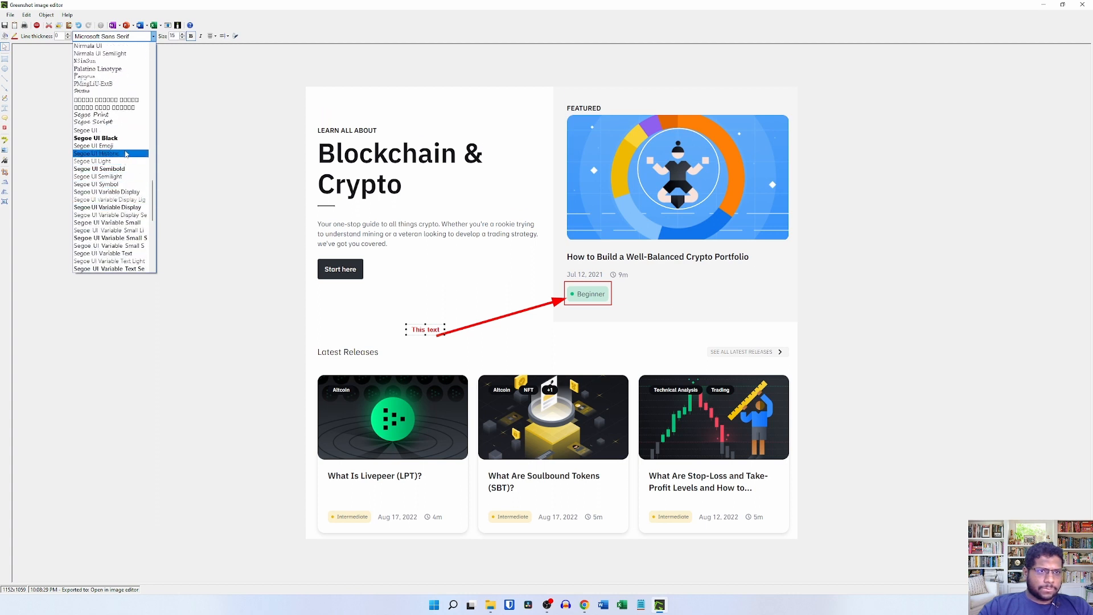
{"action": "left_click", "coordinate": [109, 130]}
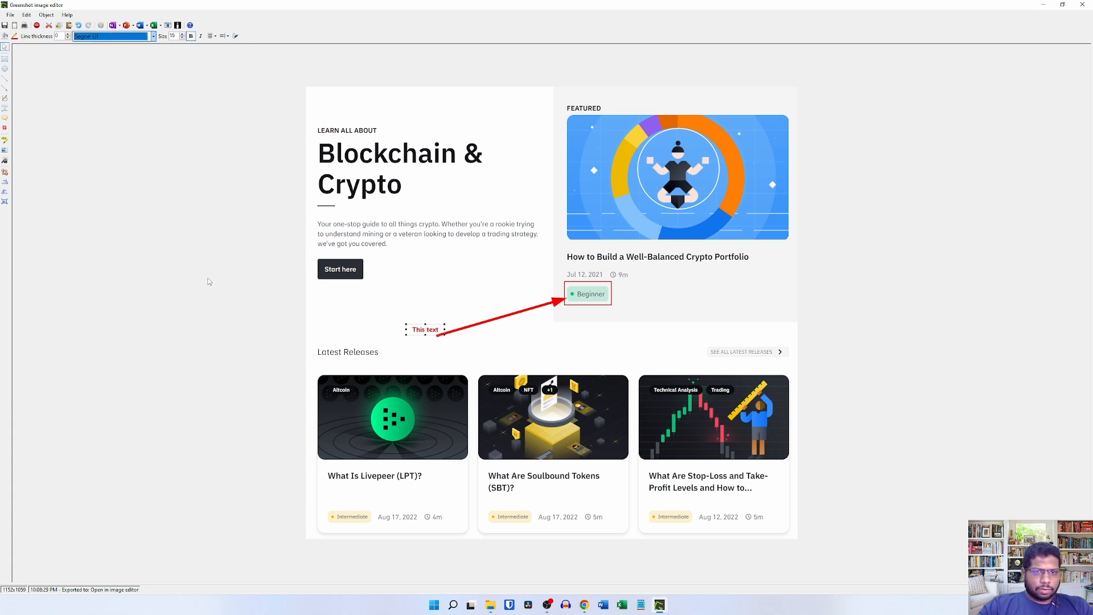
{"action": "left_click", "coordinate": [445, 272]}
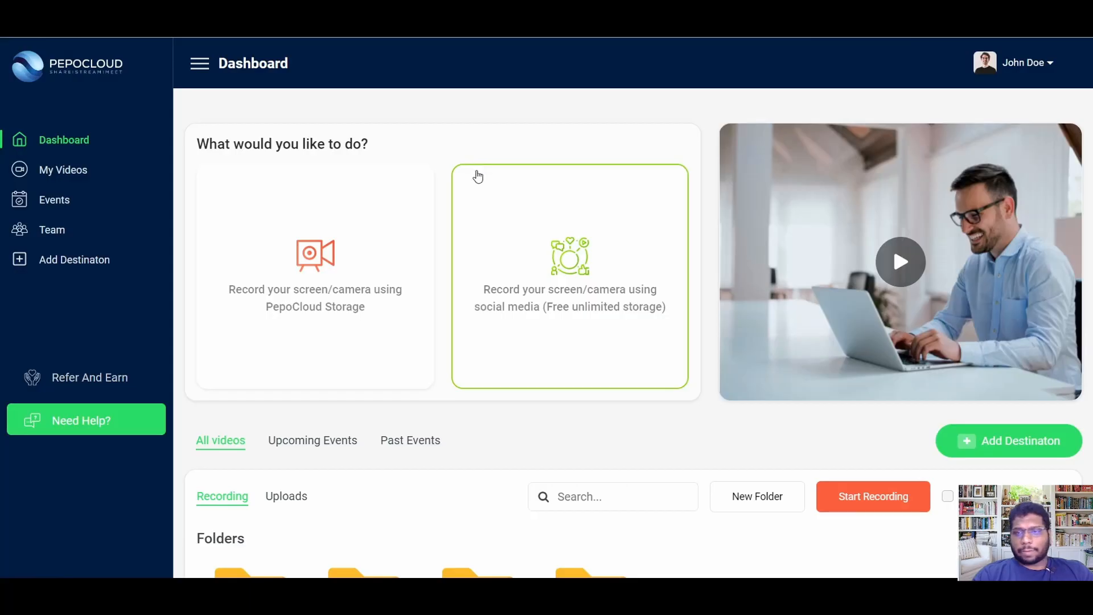
On the PepoCloud dashboard, start a screen/camera recording using PepoCloud Storage and submit the meeting title and name form
{"action": "scroll", "coordinate": [475, 176], "scroll_direction": "down", "scroll_amount": 5}
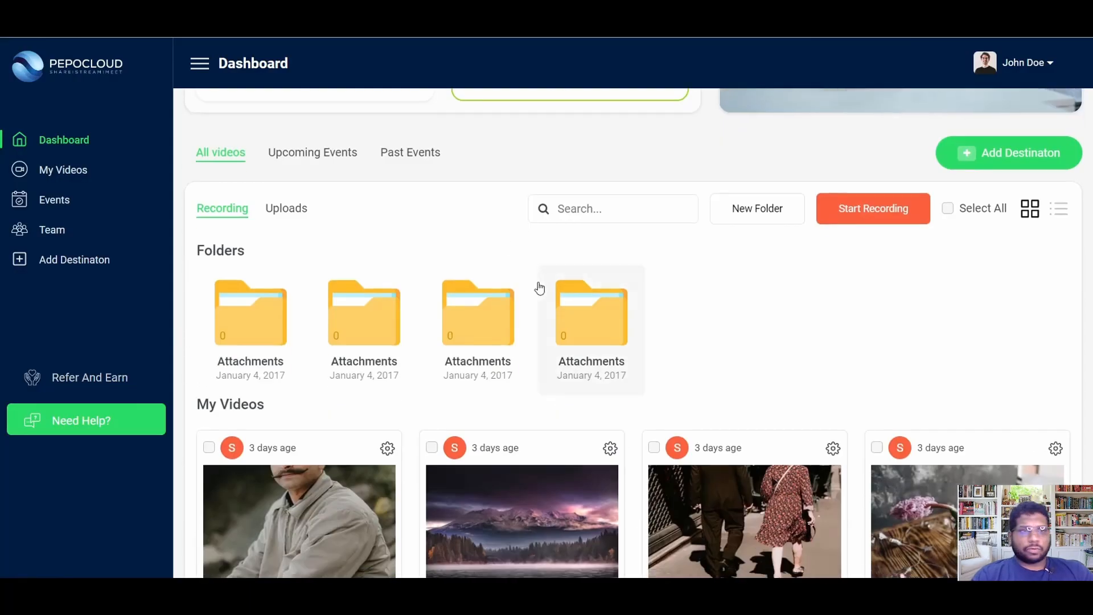
{"action": "scroll", "coordinate": [540, 289], "scroll_direction": "down", "scroll_amount": 4}
{"action": "scroll", "coordinate": [540, 288], "scroll_direction": "up", "scroll_amount": 2}
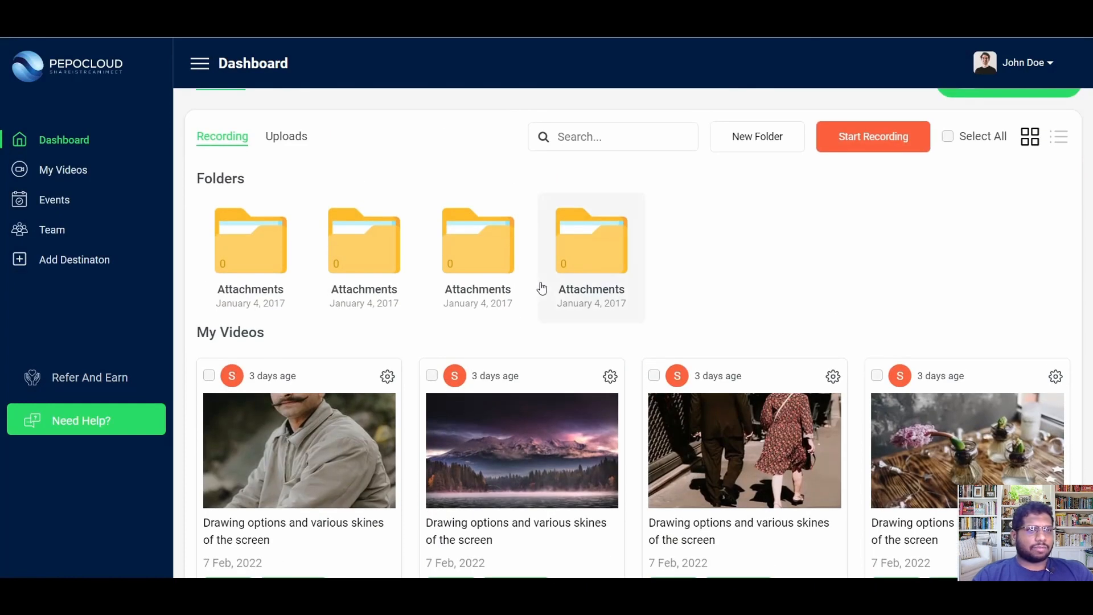
{"action": "scroll", "coordinate": [541, 289], "scroll_direction": "up", "scroll_amount": 6}
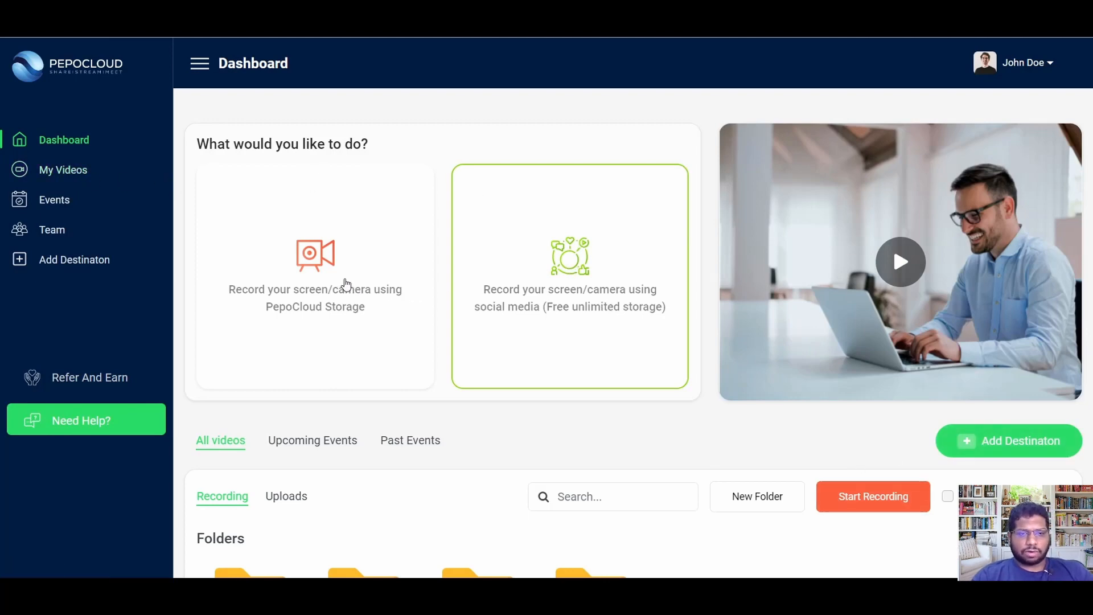
{"action": "left_click", "coordinate": [346, 284]}
{"action": "left_click", "coordinate": [420, 373]}
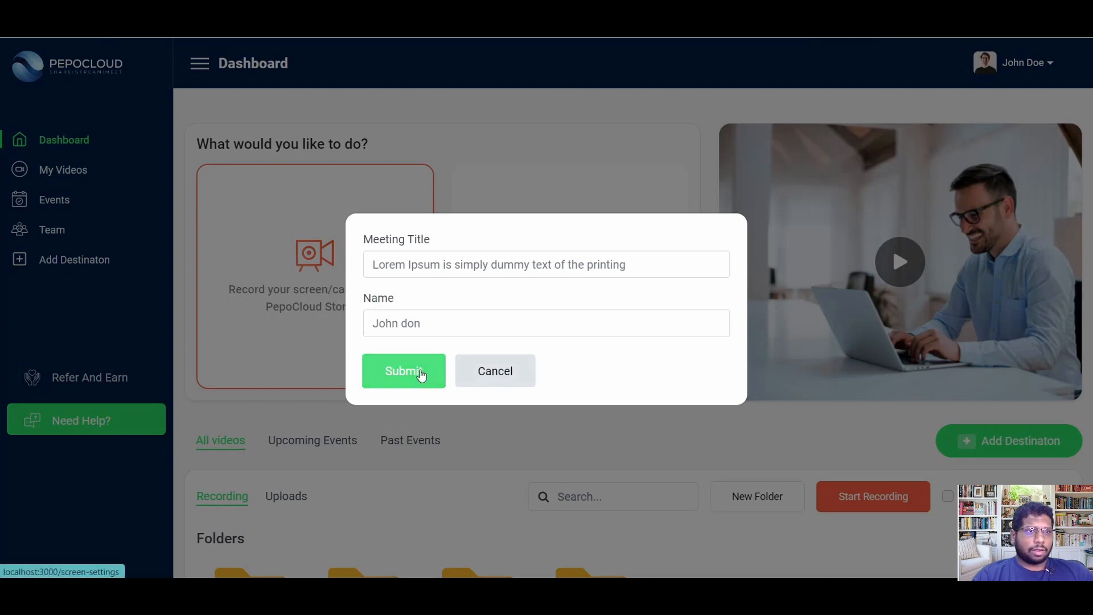
Choose Screen only as the recording mode and go to the option for starting the recording
{"action": "left_click", "coordinate": [228, 201]}
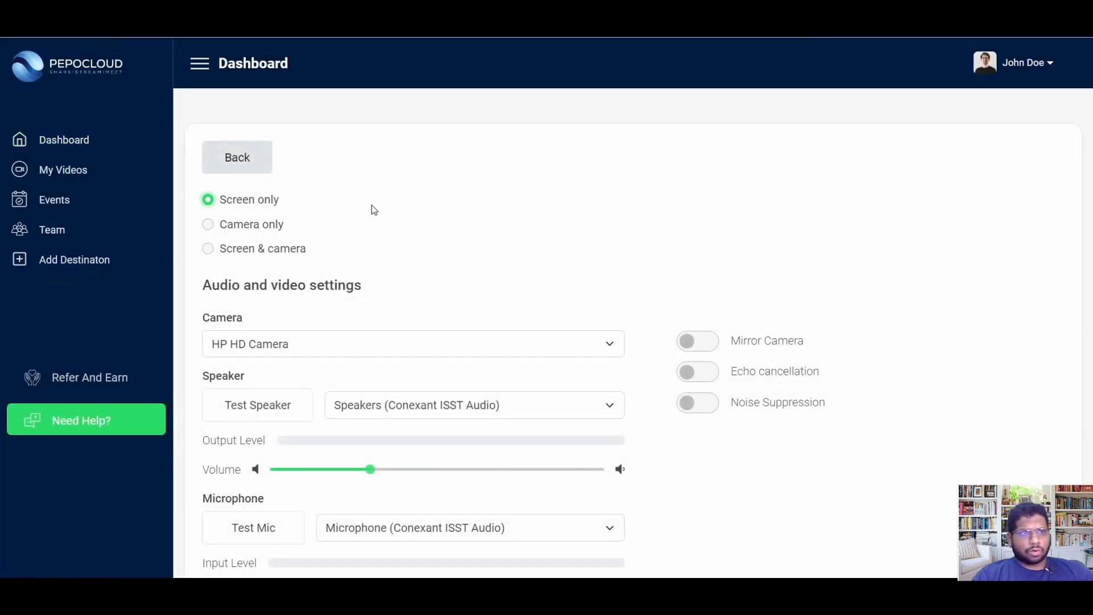
{"action": "scroll", "coordinate": [370, 209], "scroll_direction": "down", "scroll_amount": 5}
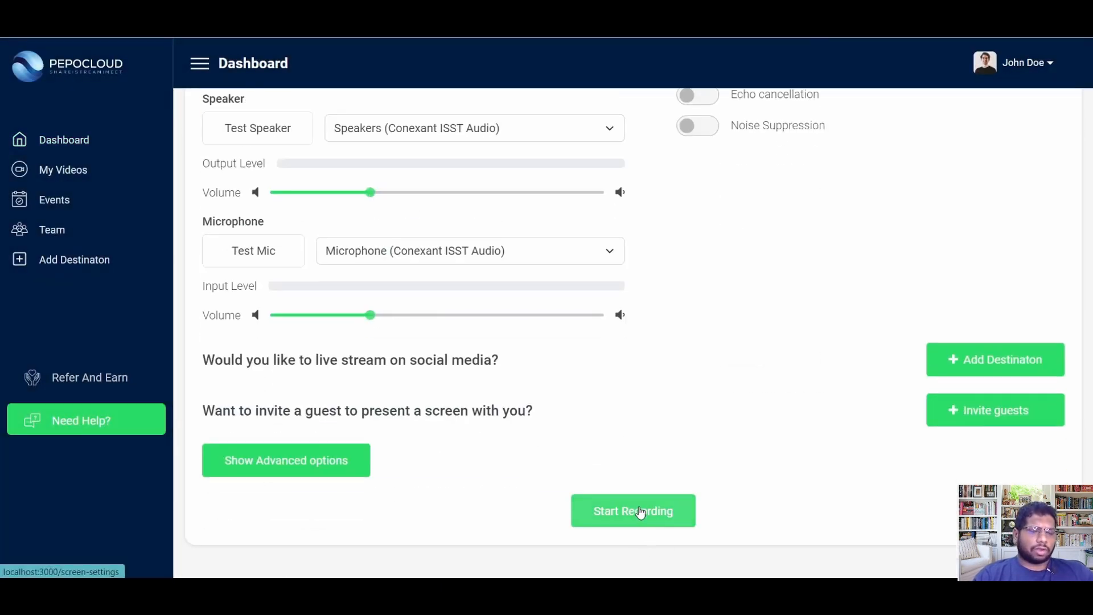